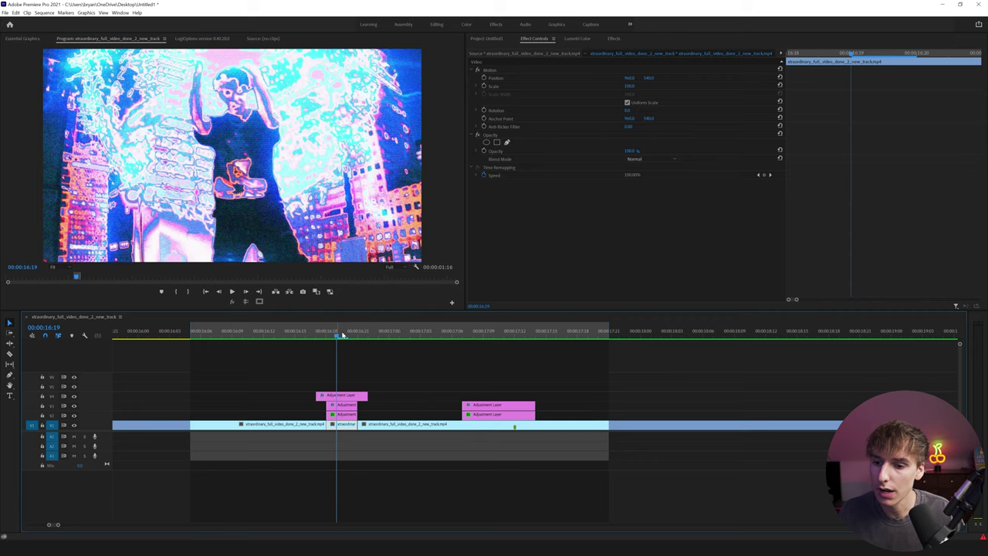
# Step: Play and scrub through the adjustment-layer glitch effects between about 00:00:16:19 and 00:00:16:09 to review the finished look
pyautogui.click(214, 332)
pyautogui.press('space')
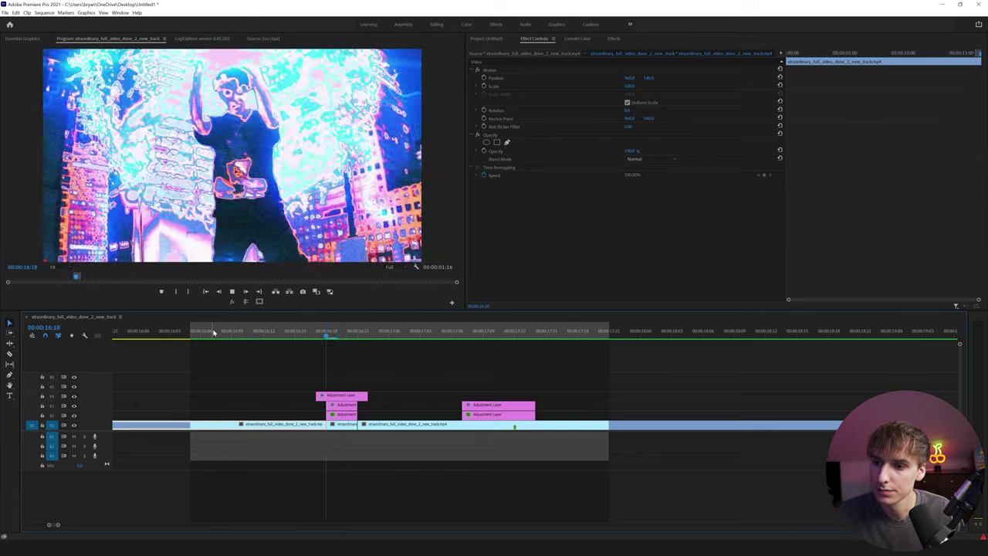
pyautogui.moveTo(329, 331)
pyautogui.mouseDown()
pyautogui.moveTo(356, 335)
pyautogui.moveTo(325, 337)
pyautogui.moveTo(334, 338)
pyautogui.mouseUp()
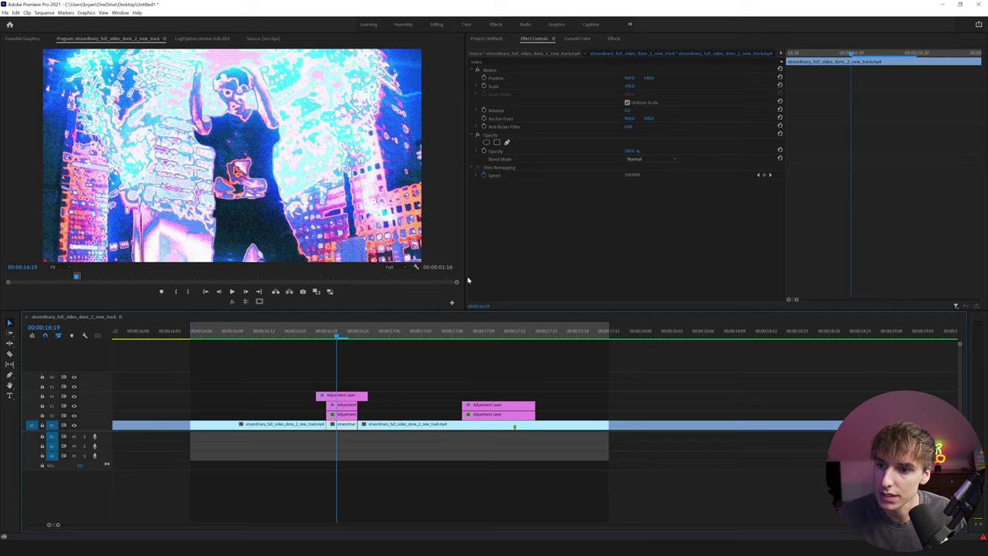
pyautogui.moveTo(327, 337); pyautogui.dragTo(239, 357)
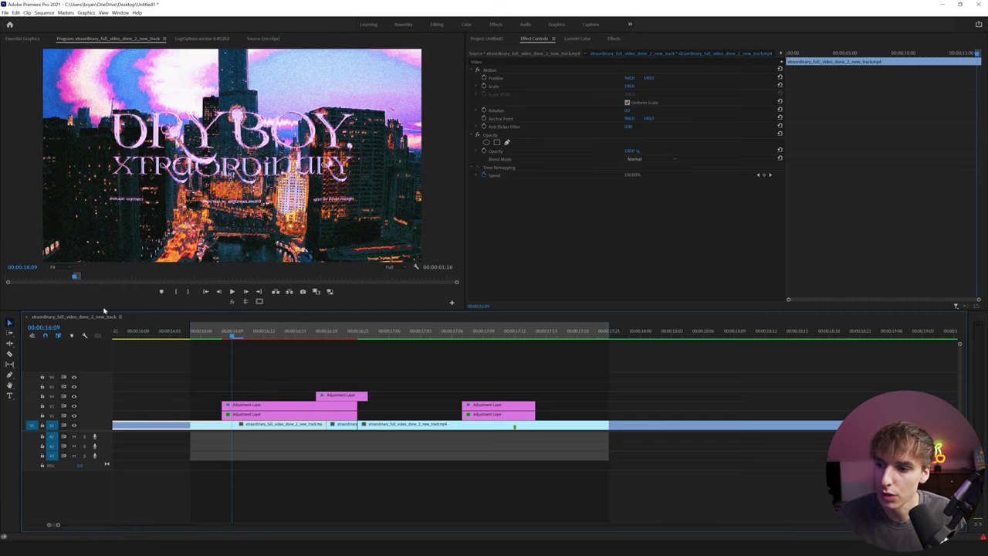
# Step: Turn off the output of tracks V2 and V3 to compare the title shot without effects, and turn V2 back on
pyautogui.click(74, 416)
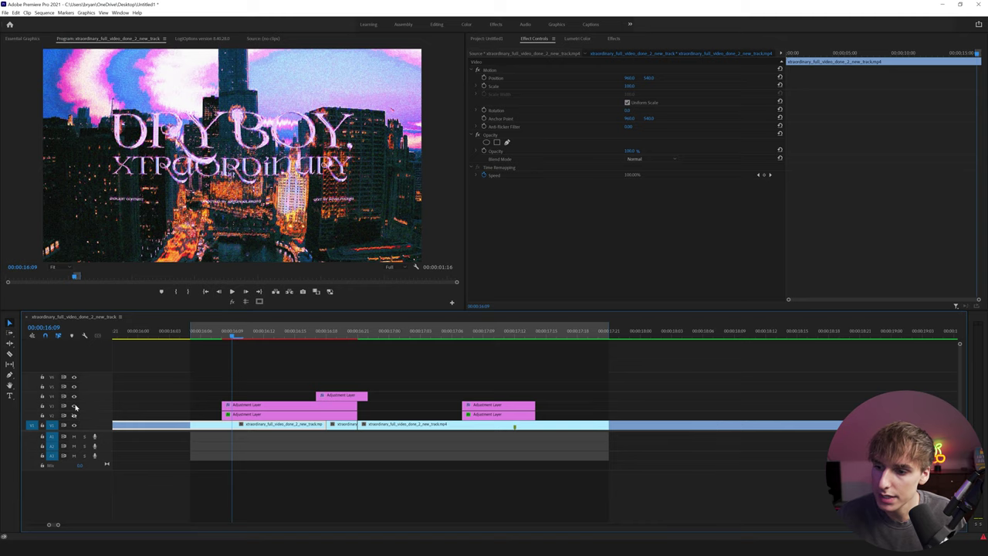
pyautogui.click(74, 406)
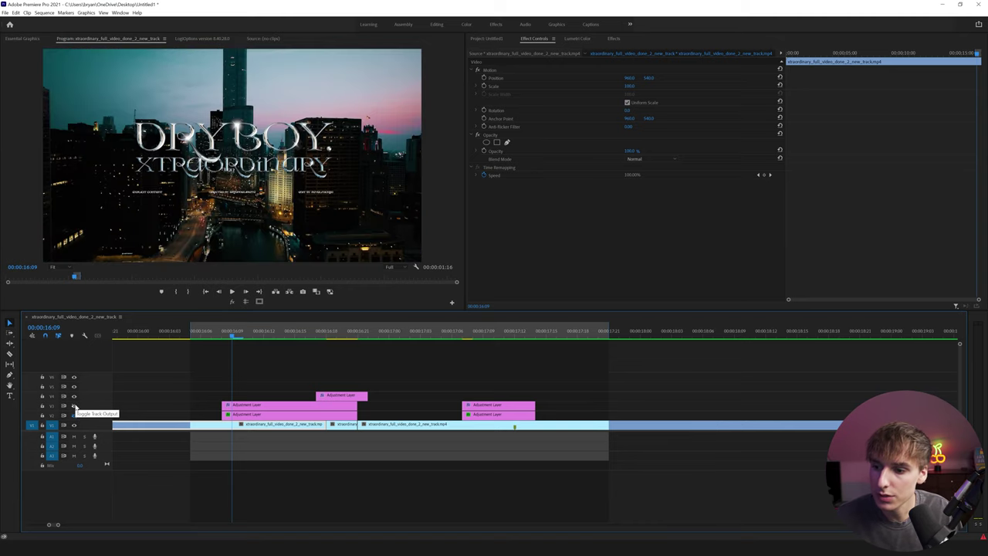
pyautogui.click(75, 417)
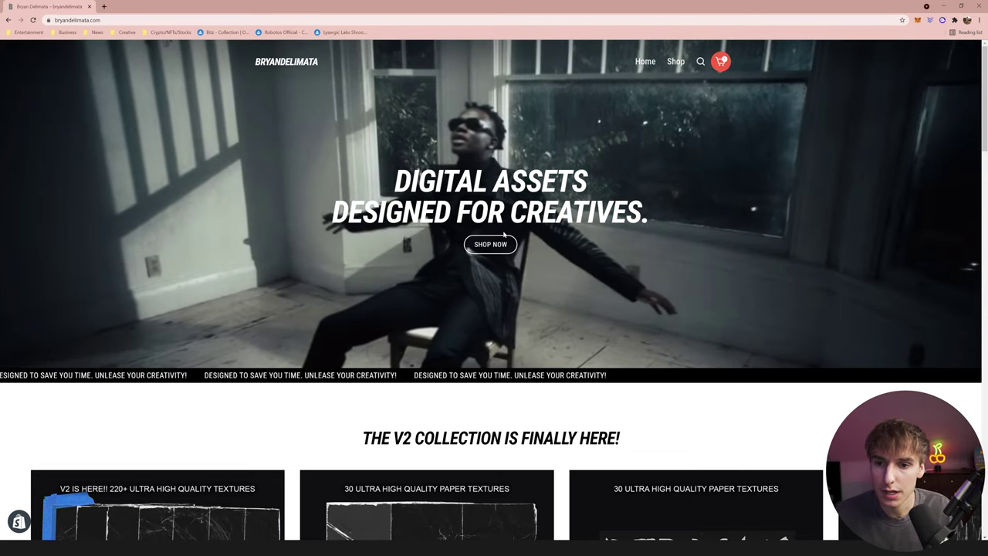
# Step: Switch to the asset shop in the browser, view all products, and open the CRT and Thermal preset packs in new tabs
pyautogui.click(509, 242)
pyautogui.scroll(-2, 581, 197)
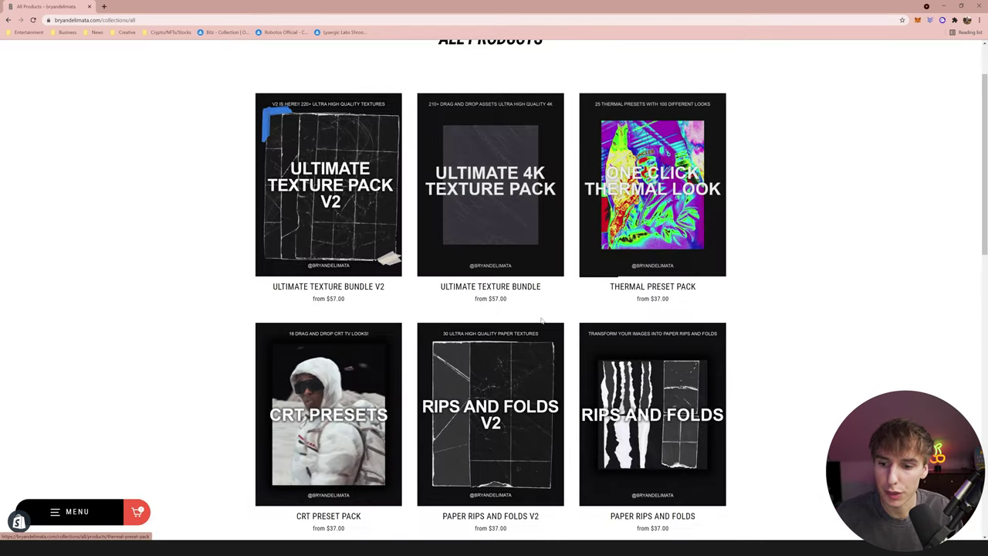
pyautogui.middleClick(674, 241)
pyautogui.middleClick(674, 240)
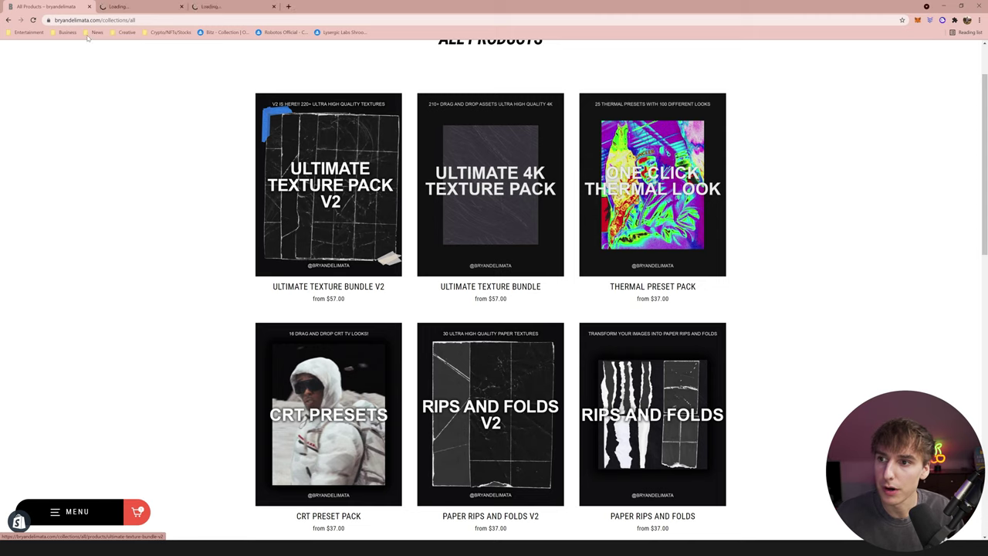
# Step: Choose the Premiere Pro & After Effects version on both the CRT Preset Pack and Thermal Preset Pack pages
pyautogui.click(147, 6)
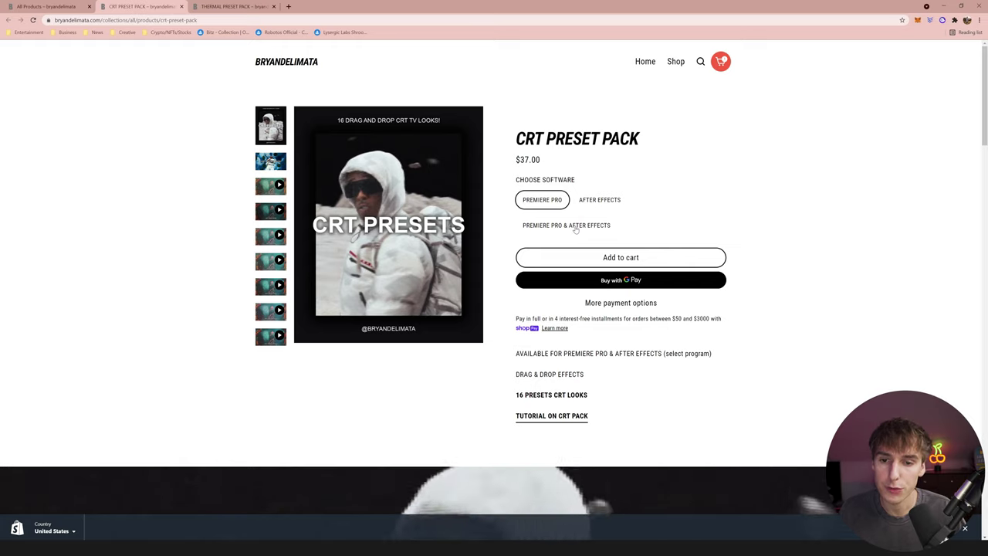
pyautogui.click(546, 227)
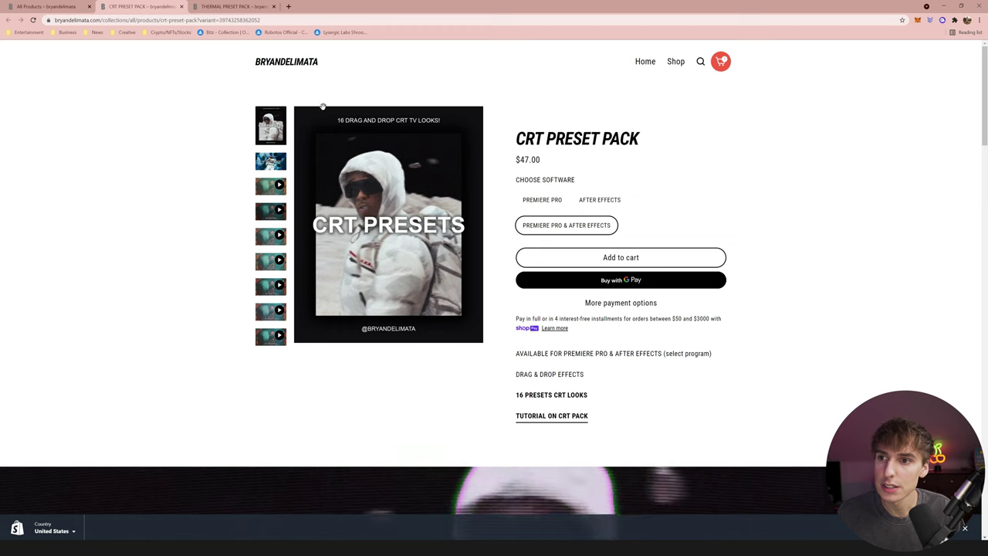
pyautogui.click(257, 11)
pyautogui.click(570, 225)
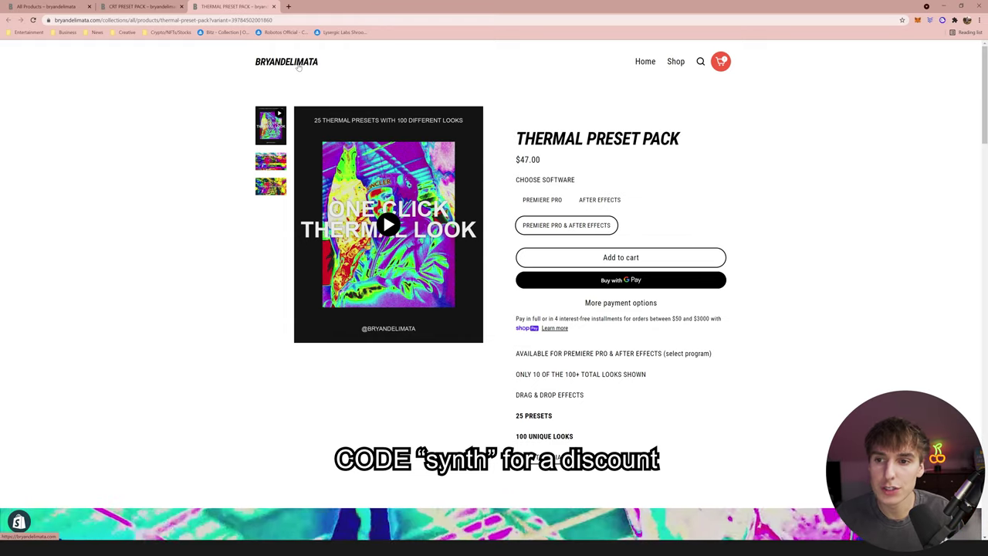
# Step: Look through the product descriptions of the Thermal Preset Pack and the CRT Preset Pack
pyautogui.scroll(-5, 470, 173)
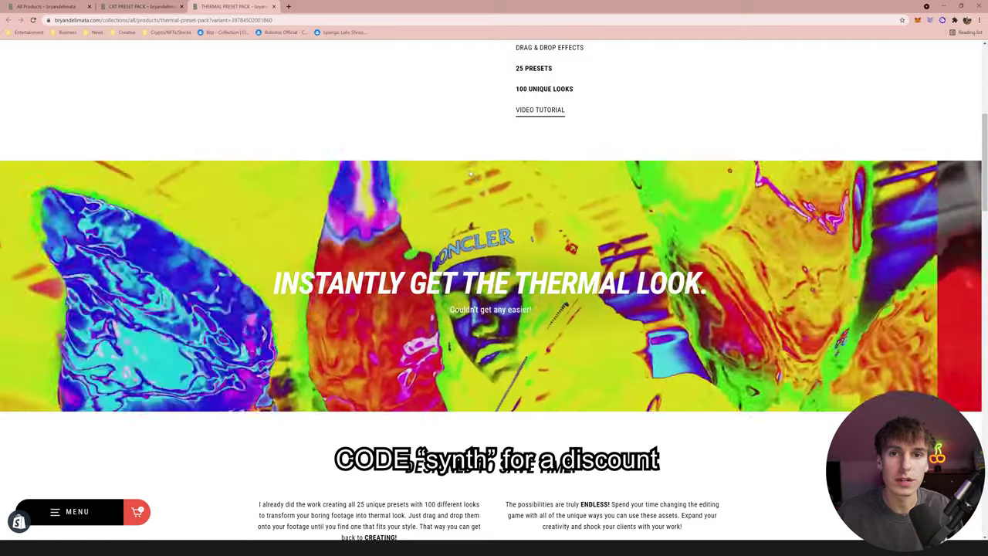
pyautogui.scroll(-6, 487, 231)
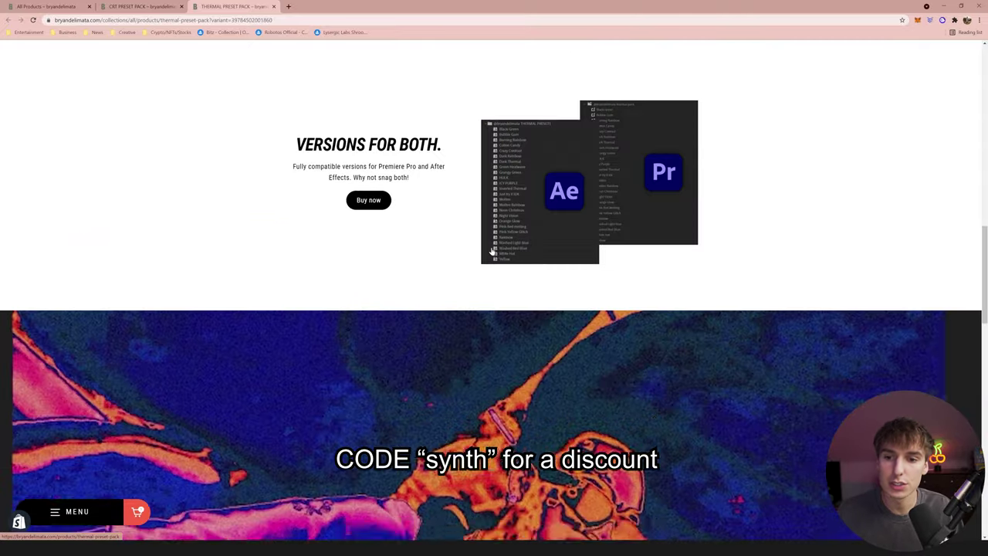
pyautogui.scroll(-5, 491, 252)
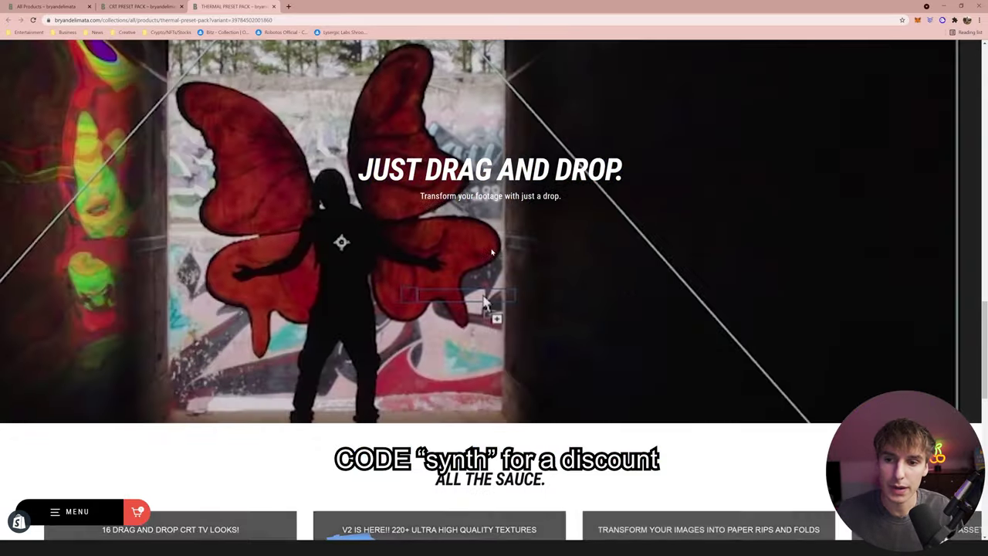
pyautogui.scroll(-2, 491, 251)
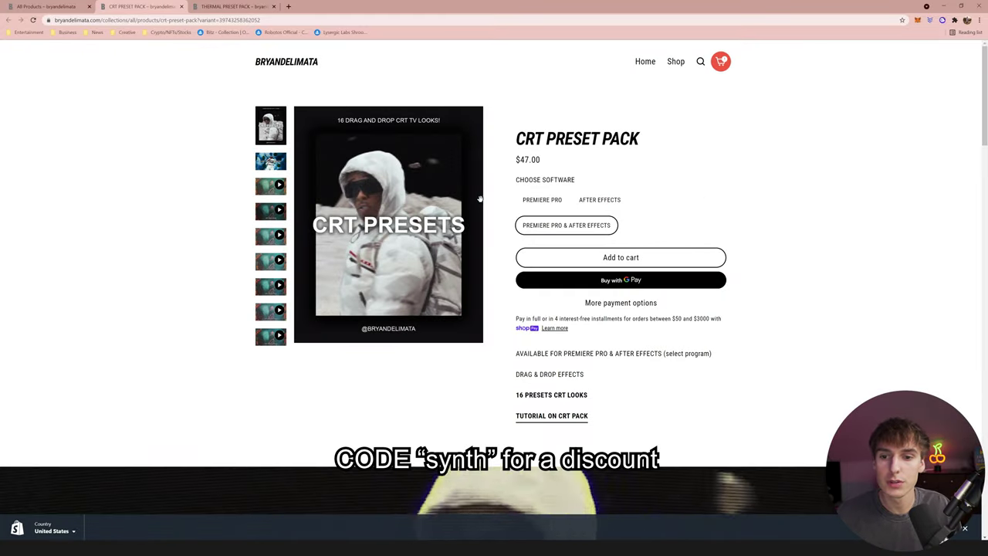
pyautogui.scroll(-5, 479, 199)
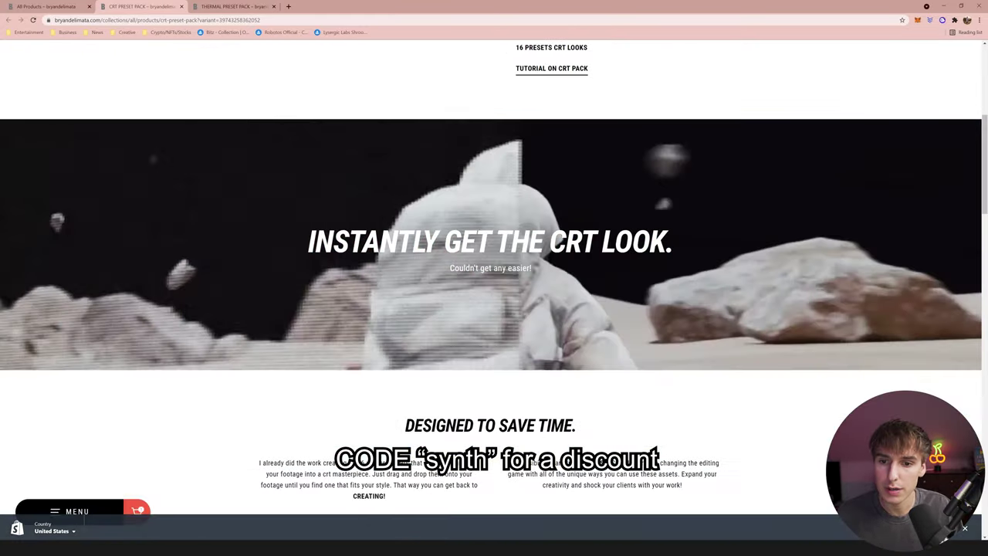
pyautogui.scroll(-8, 504, 258)
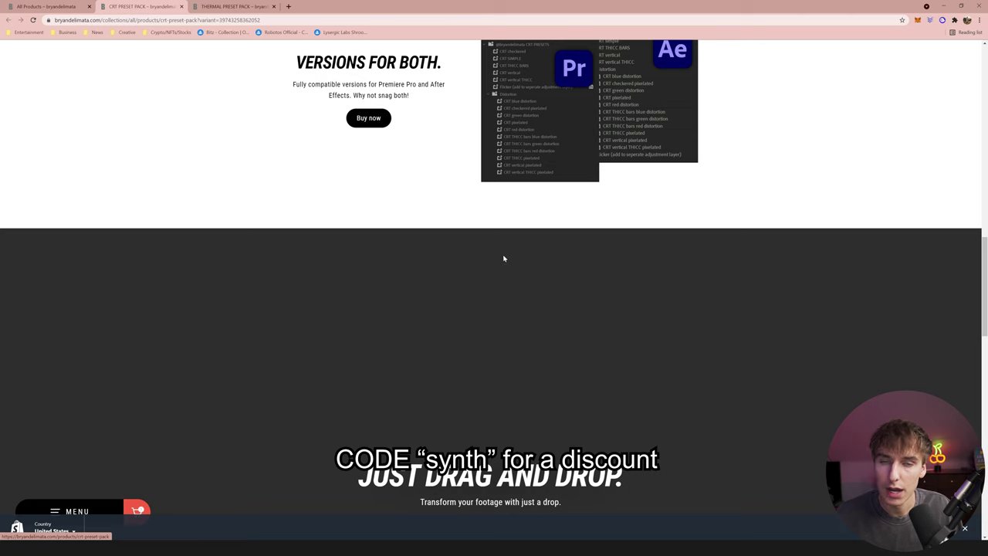
pyautogui.scroll(13, 502, 235)
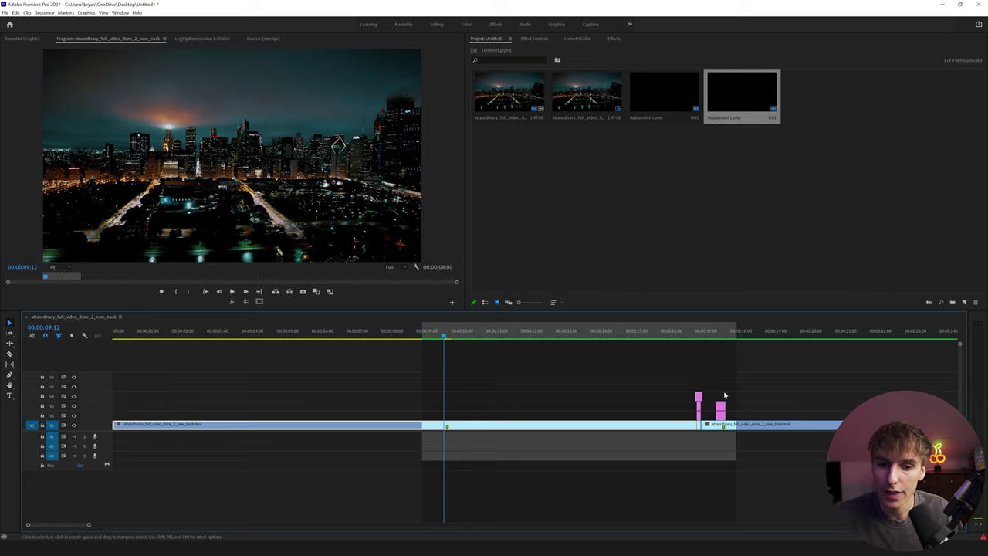
# Step: In Premiere Pro, copy the two stacked adjustment layers to start just before the clip marker at 00:00:09:14 on V2 and V3
pyautogui.moveTo(445, 335)
pyautogui.mouseDown()
pyautogui.moveTo(397, 335)
pyautogui.moveTo(447, 338)
pyautogui.mouseUp()
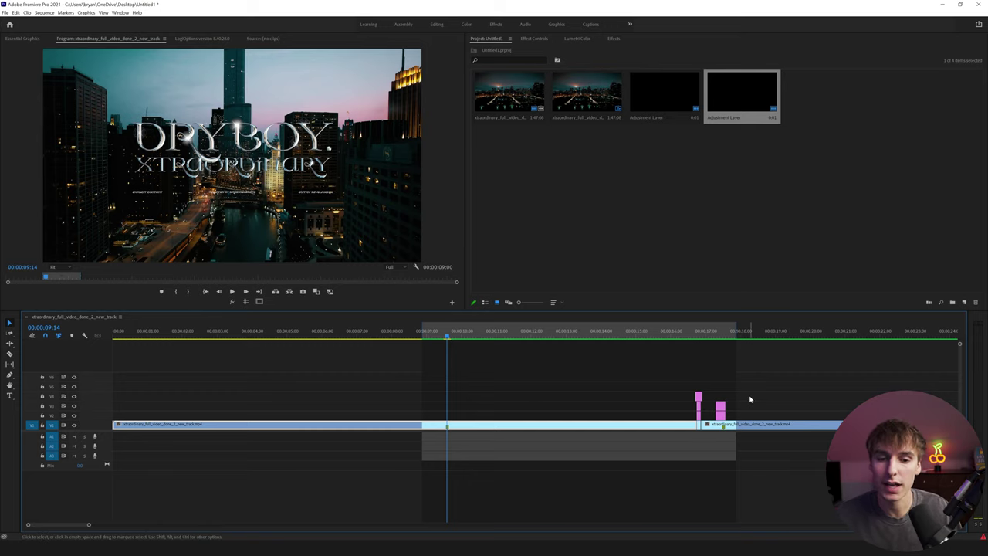
pyautogui.moveTo(746, 398); pyautogui.dragTo(453, 417)
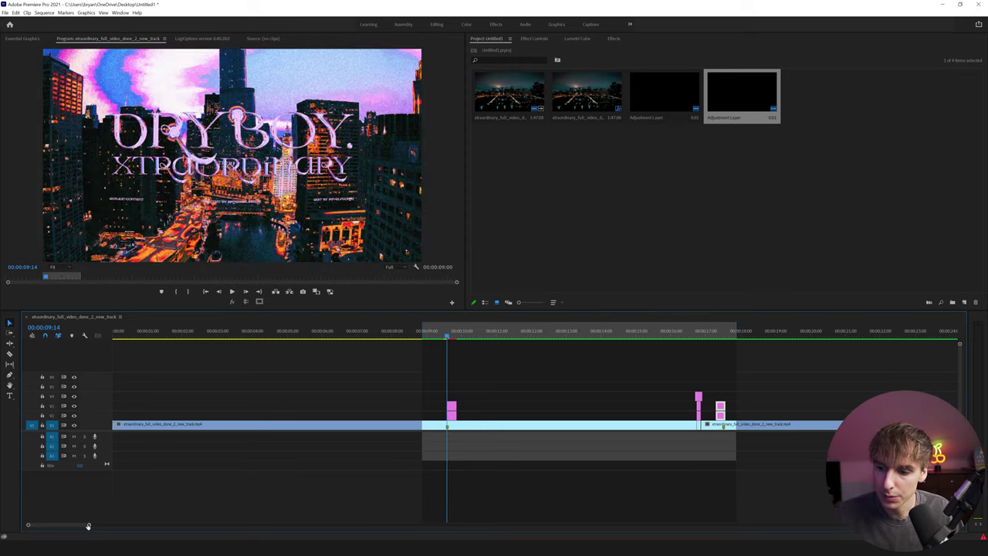
pyautogui.moveTo(88, 526); pyautogui.dragTo(54, 526)
pyautogui.moveTo(595, 396); pyautogui.dragTo(539, 416)
pyautogui.moveTo(546, 415); pyautogui.dragTo(610, 413)
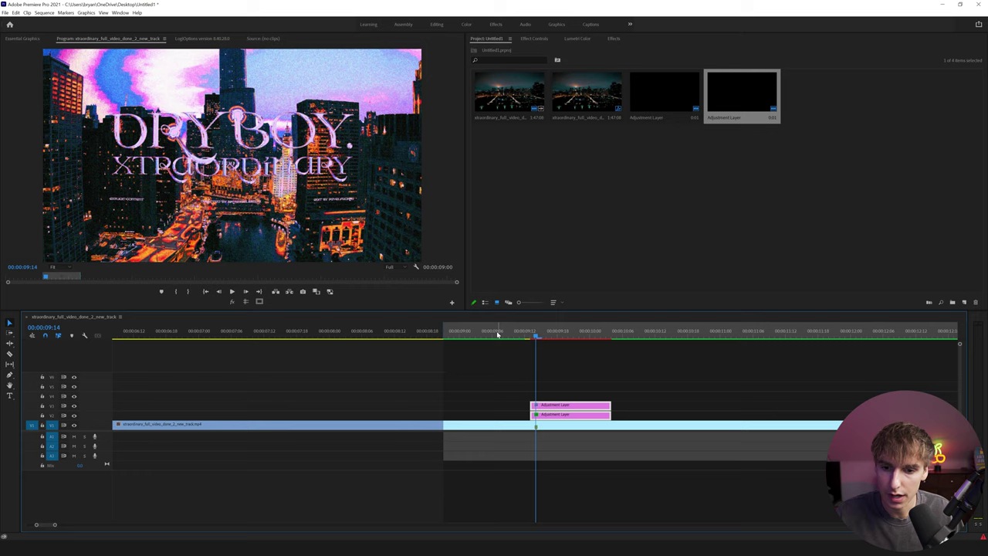
# Step: Render and preview the effect up to 00:00:09:17, switching track V2's output off and on to compare
pyautogui.press('Return')
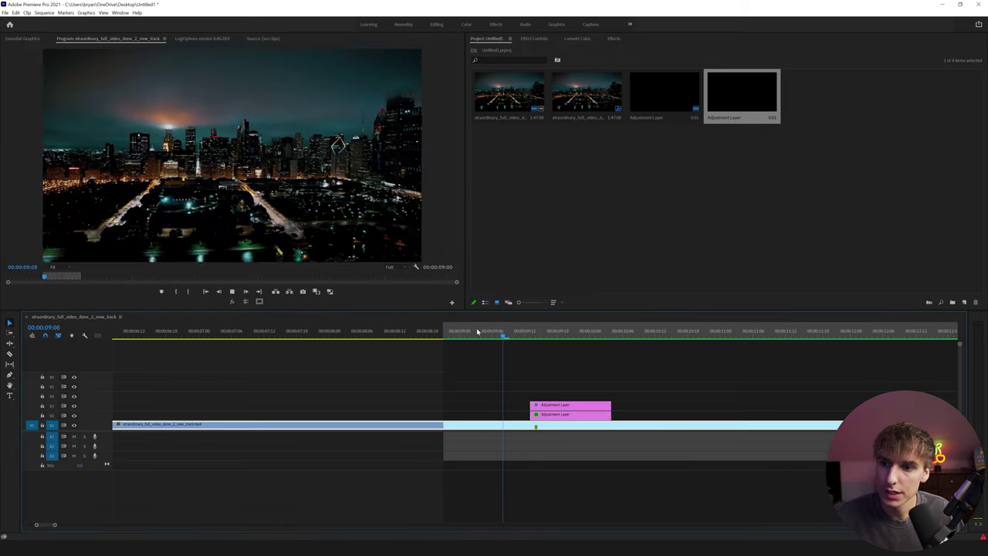
pyautogui.moveTo(479, 332); pyautogui.dragTo(551, 340)
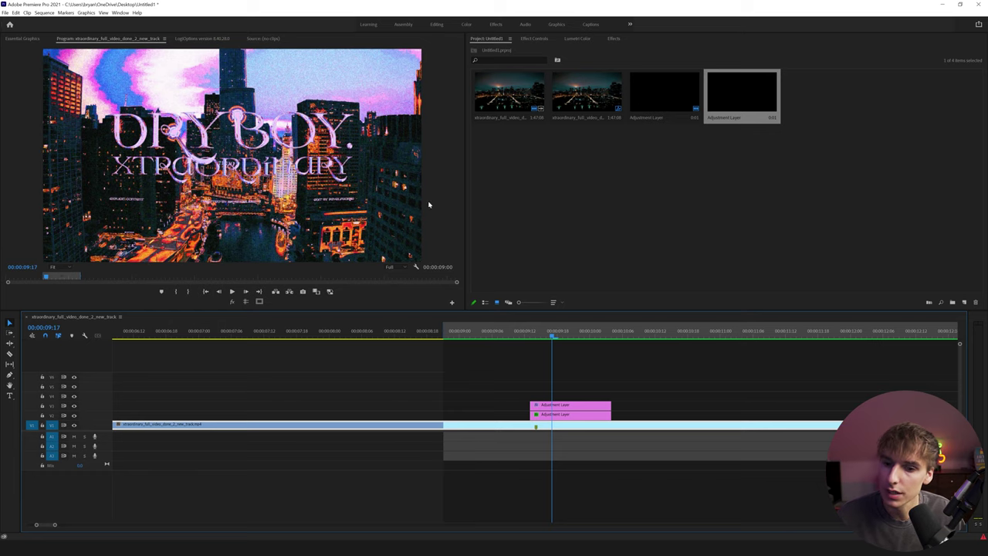
pyautogui.click(74, 415)
pyautogui.click(74, 415)
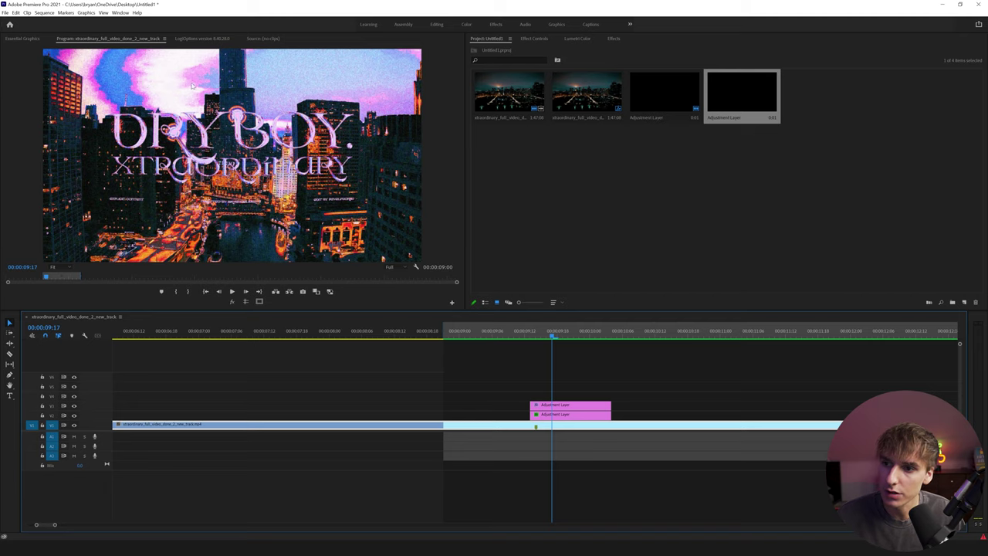
# Step: Delete the two copied adjustment layers near the clip marker
pyautogui.moveTo(633, 389); pyautogui.dragTo(550, 421)
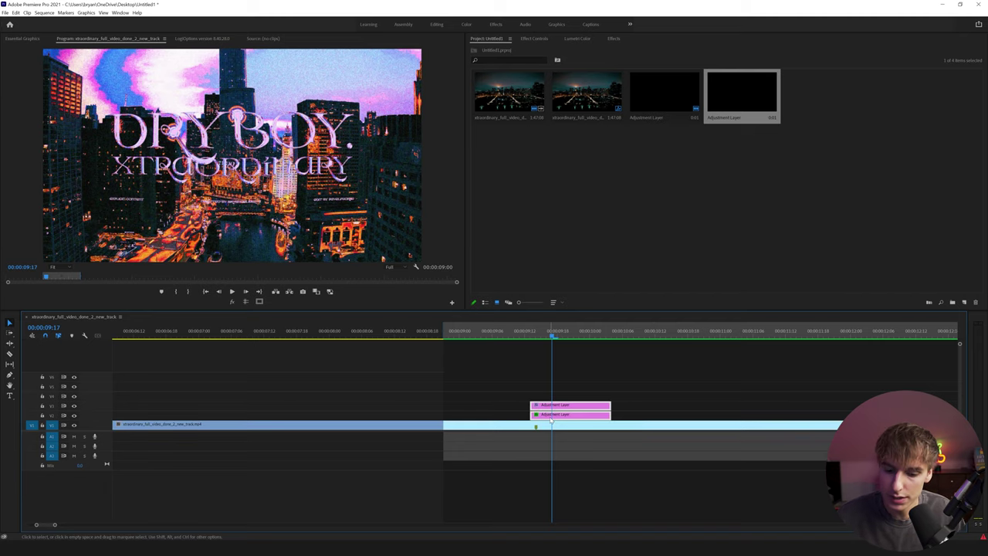
pyautogui.press('Delete')
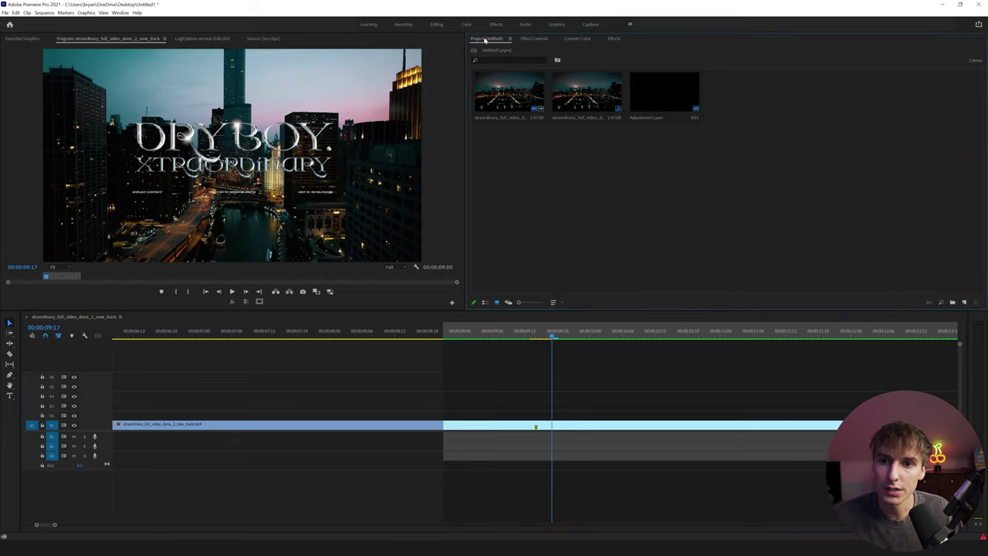
# Step: Create a new adjustment layer, place it on V2 just before the clip marker, and duplicate it directly above on V3
pyautogui.rightClick(563, 196)
pyautogui.moveTo(589, 222)
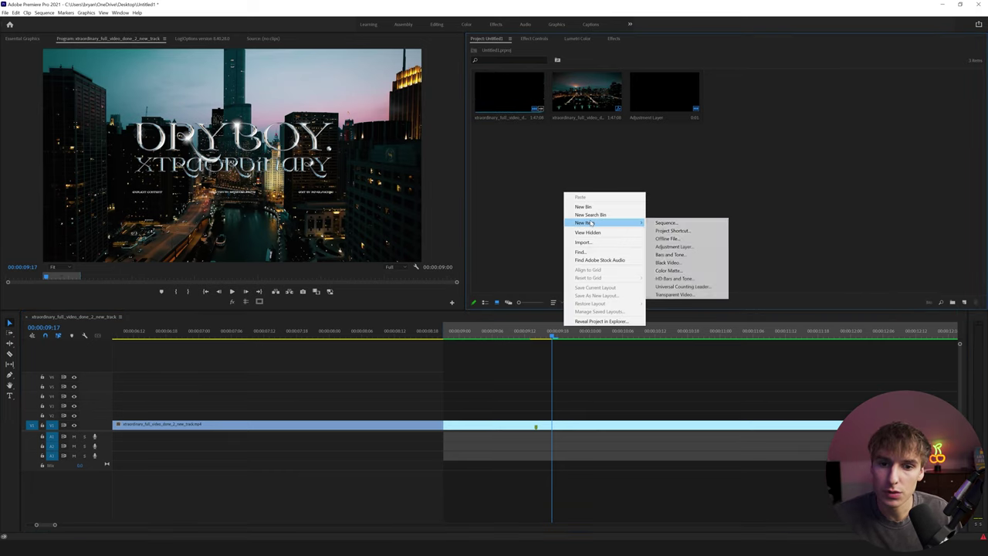
pyautogui.click(671, 246)
pyautogui.press('Return')
pyautogui.moveTo(753, 97); pyautogui.dragTo(532, 417)
pyautogui.hotkey('shift', '7')
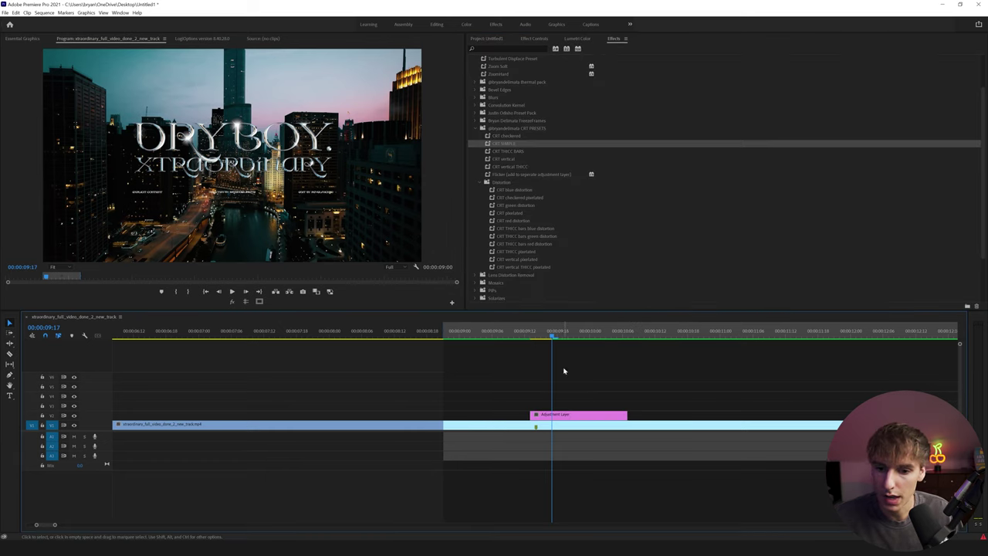
pyautogui.moveTo(558, 418); pyautogui.dragTo(566, 403)
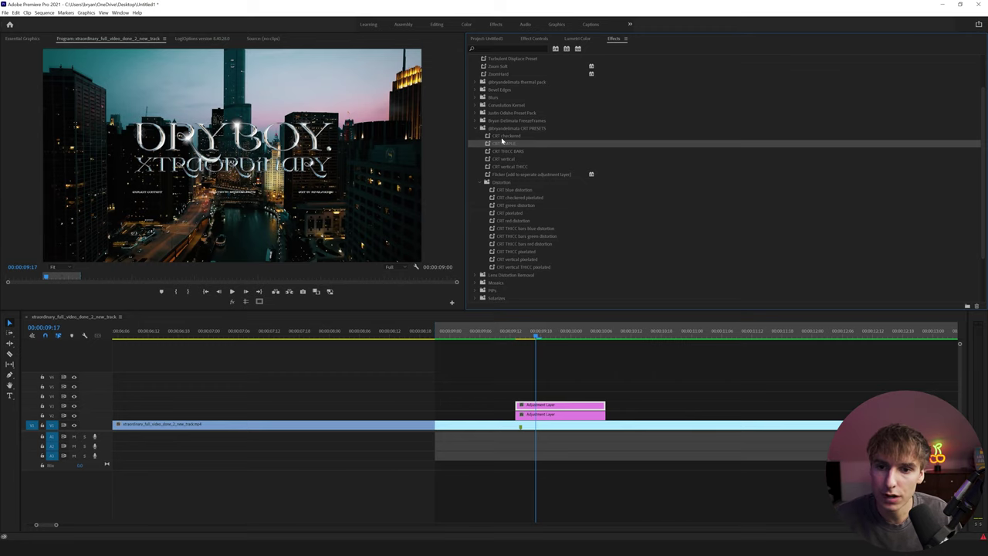
# Step: Try the CRT checkered and CRT SIMPLE presets on the V3 adjustment layer, undoing each one
pyautogui.click(498, 136)
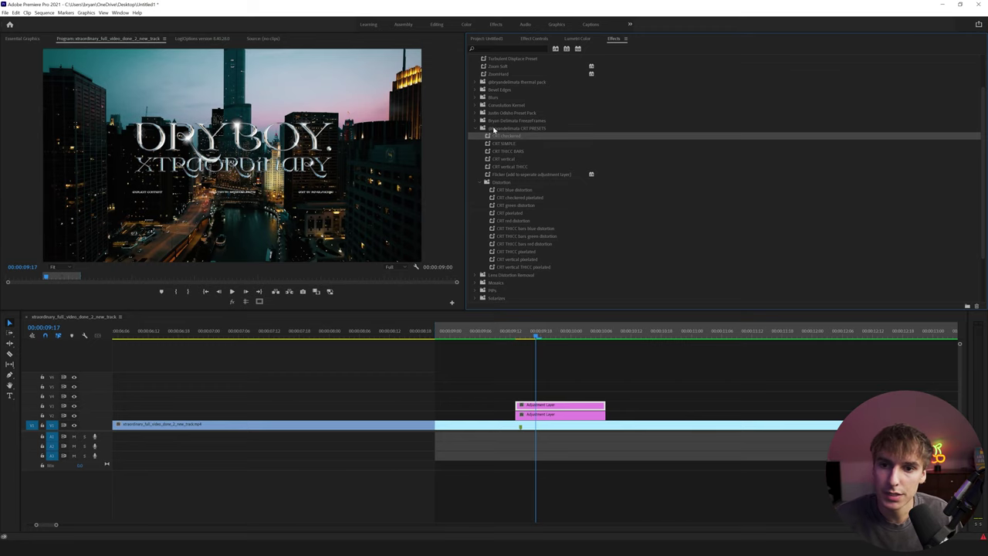
pyautogui.click(484, 183)
pyautogui.click(483, 184)
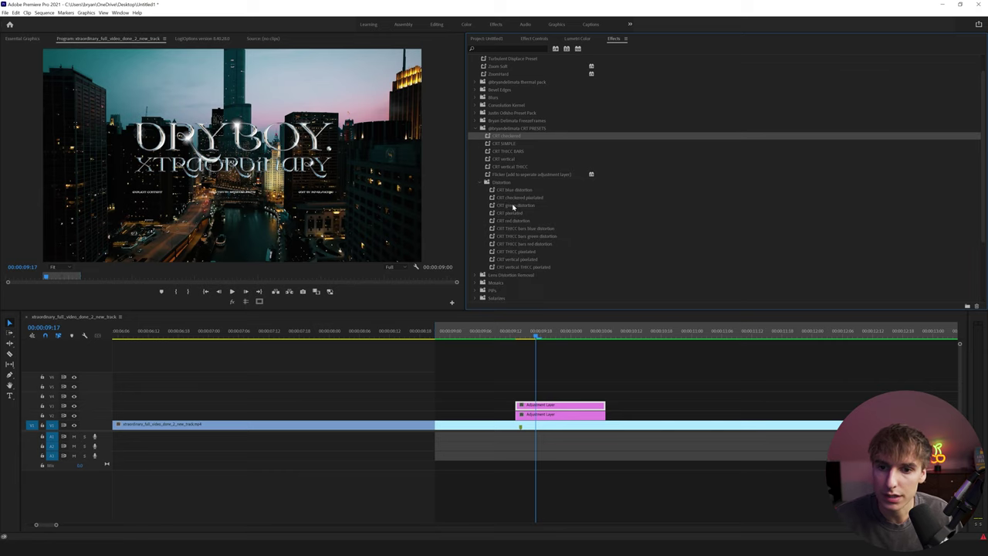
pyautogui.moveTo(498, 145); pyautogui.dragTo(538, 404)
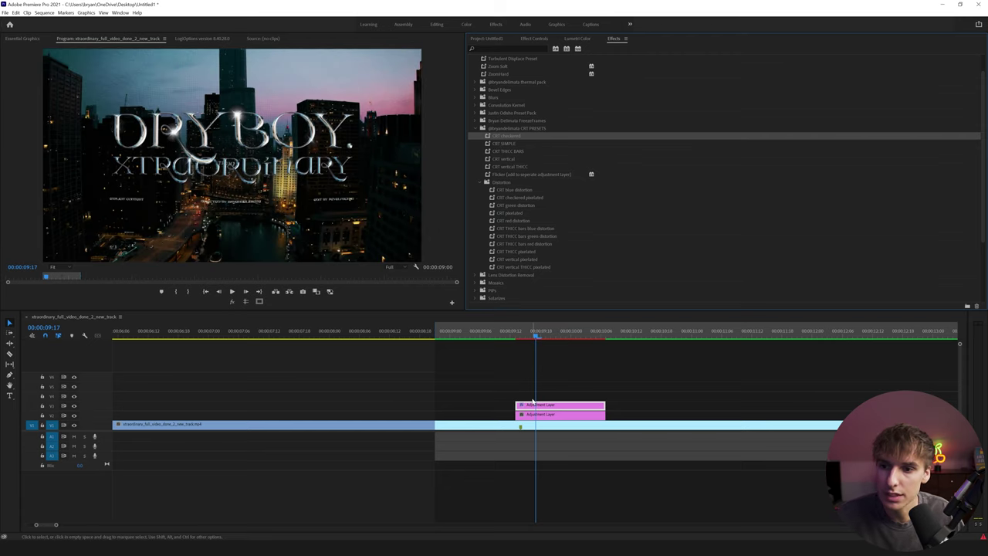
pyautogui.hotkey('ctrl', 'z')
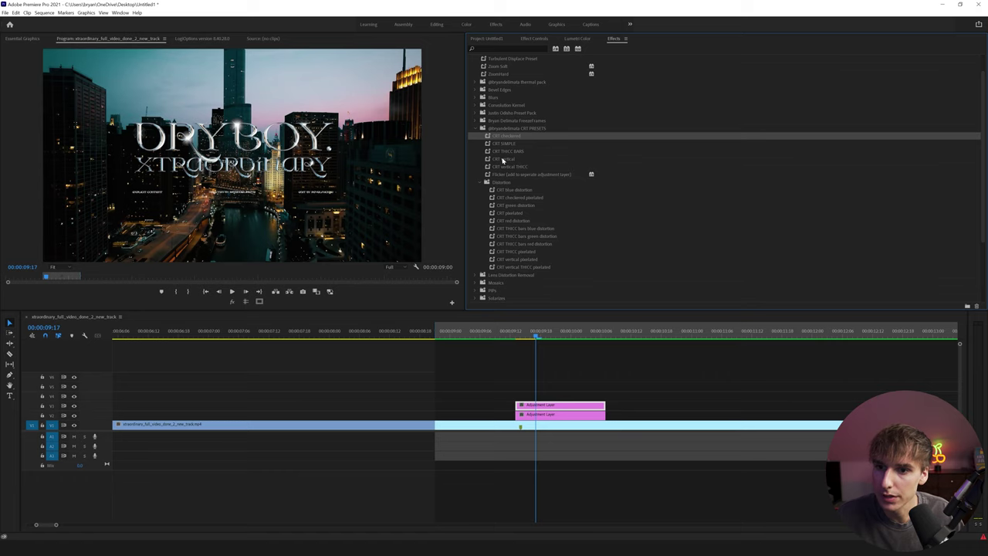
pyautogui.moveTo(497, 145); pyautogui.dragTo(543, 405)
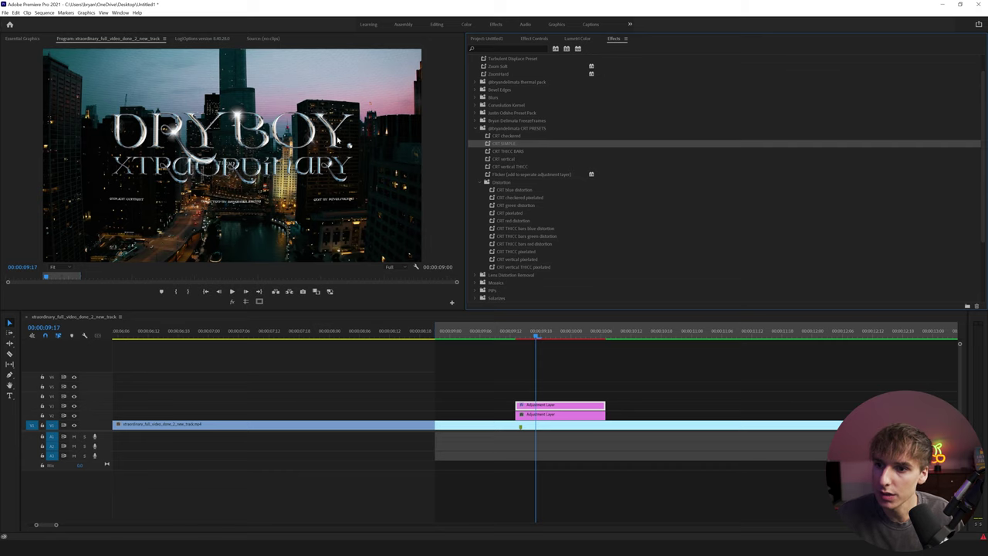
pyautogui.hotkey('ctrl', 'z')
# Step: Apply the CRT THICC BARS preset to the V3 adjustment layer
pyautogui.click(511, 152)
pyautogui.moveTo(505, 152); pyautogui.dragTo(560, 406)
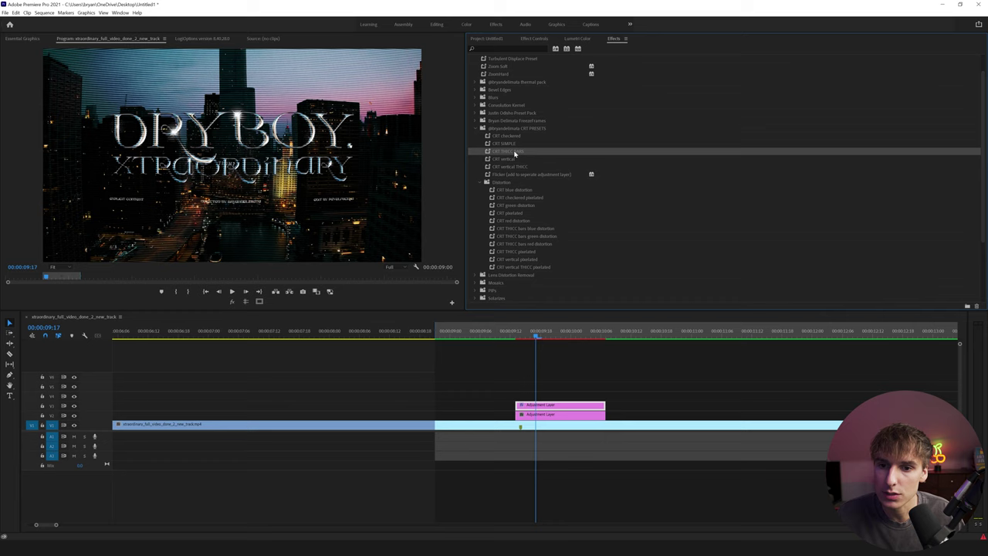
# Step: Undo CRT THICC BARS, and try the CRT green distortion, CRT pixelated and CRT vertical pixelated presets on the V3 adjustment layer, undoing them
pyautogui.hotkey('ctrl', 'z')
pyautogui.moveTo(516, 205); pyautogui.dragTo(540, 406)
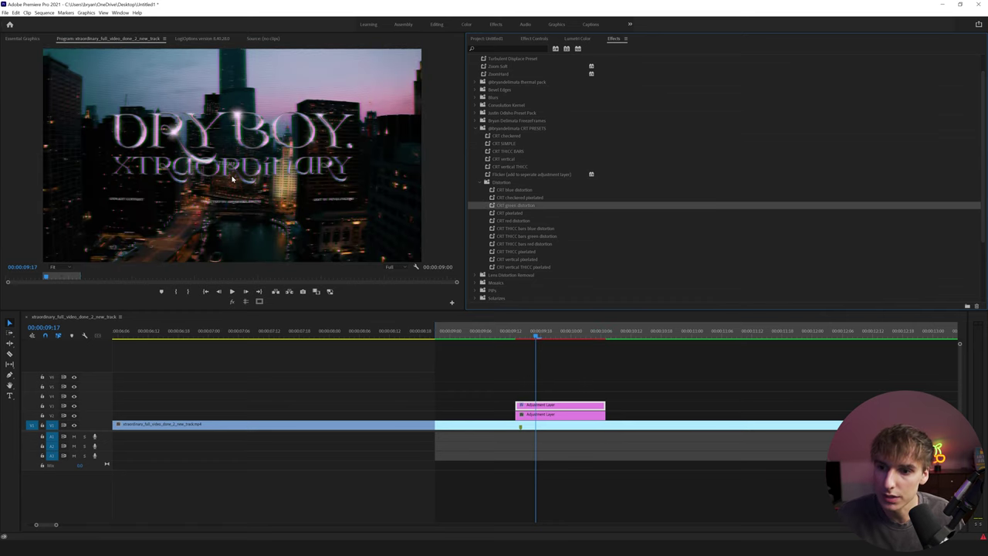
pyautogui.hotkey('ctrl', 'z')
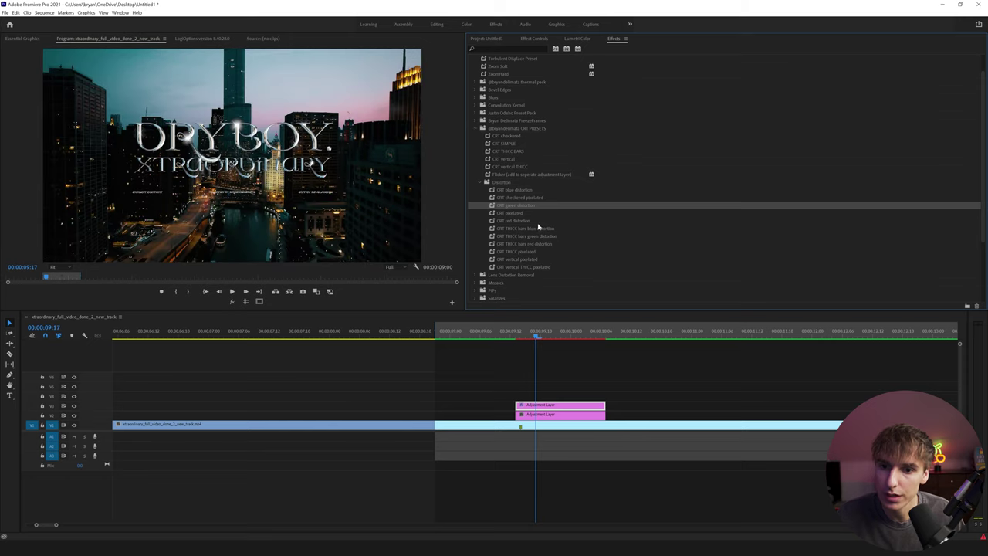
pyautogui.moveTo(517, 213); pyautogui.dragTo(540, 403)
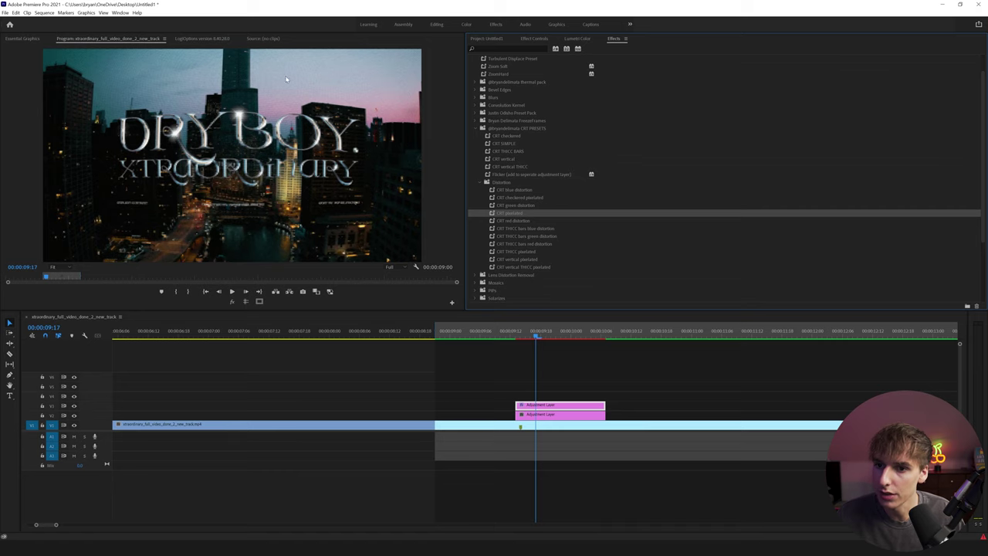
pyautogui.moveTo(523, 260); pyautogui.dragTo(544, 406)
pyautogui.hotkey('ctrl', 'z')
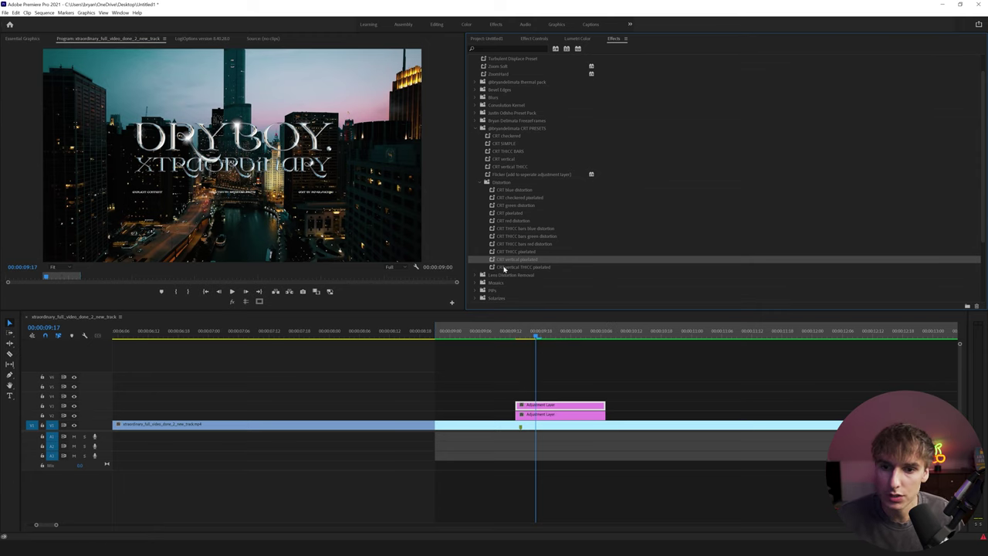
# Step: Apply the CRT SIMPLE preset to the V3 adjustment layer
pyautogui.click(507, 144)
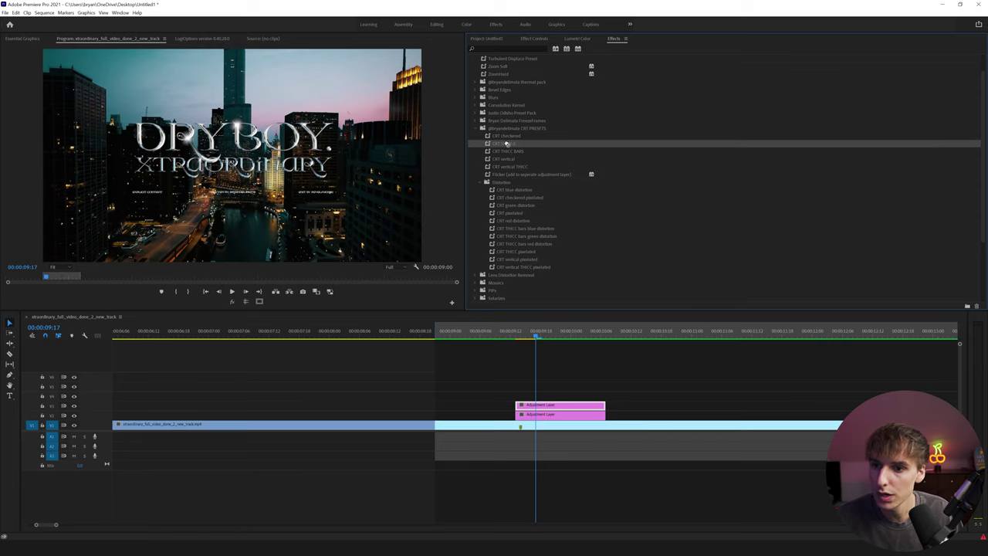
pyautogui.moveTo(506, 144); pyautogui.dragTo(546, 408)
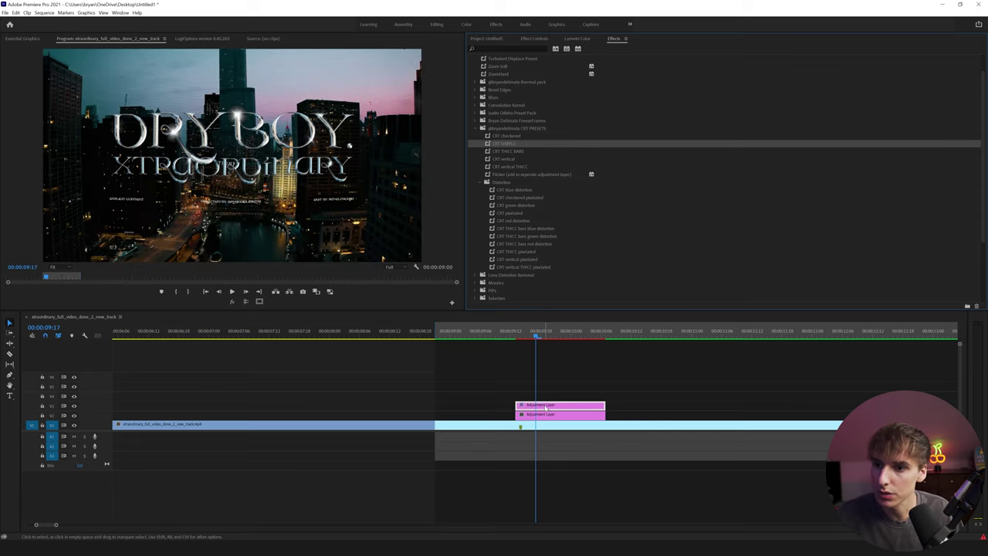
# Step: Try the Green Heatwave and HULK thermal presets on the V2 adjustment layer, undoing each one
pyautogui.click(552, 414)
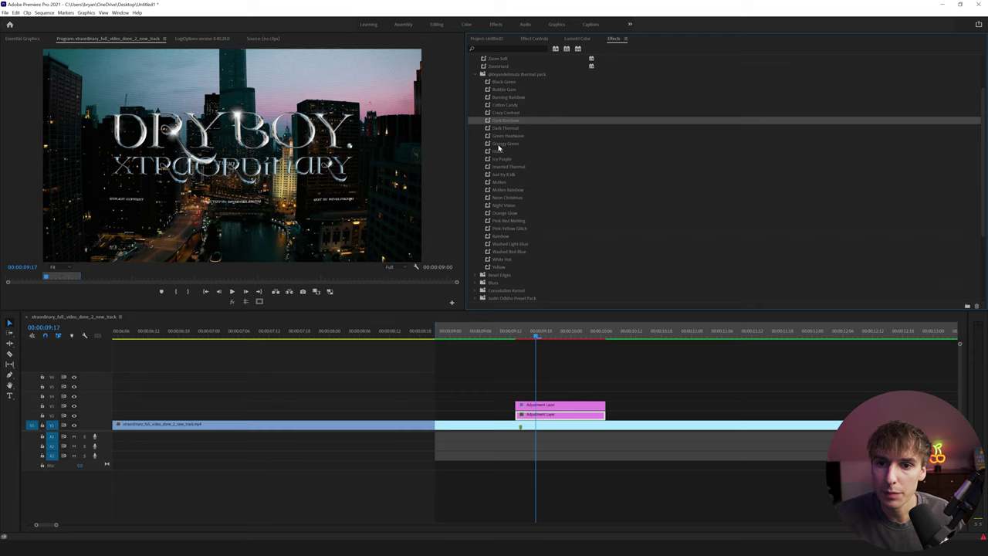
pyautogui.moveTo(501, 137); pyautogui.dragTo(550, 417)
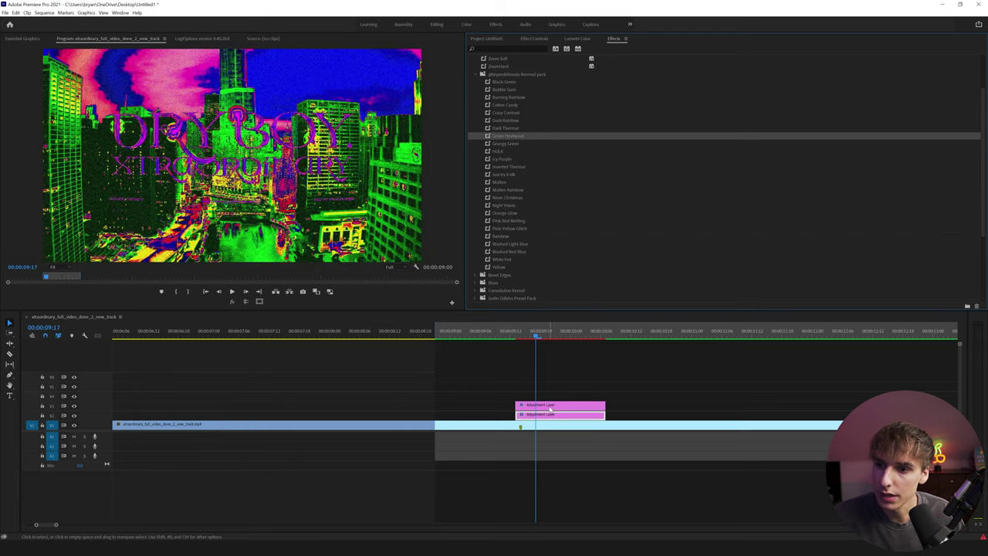
pyautogui.hotkey('ctrl', 'z')
pyautogui.moveTo(501, 152); pyautogui.dragTo(539, 417)
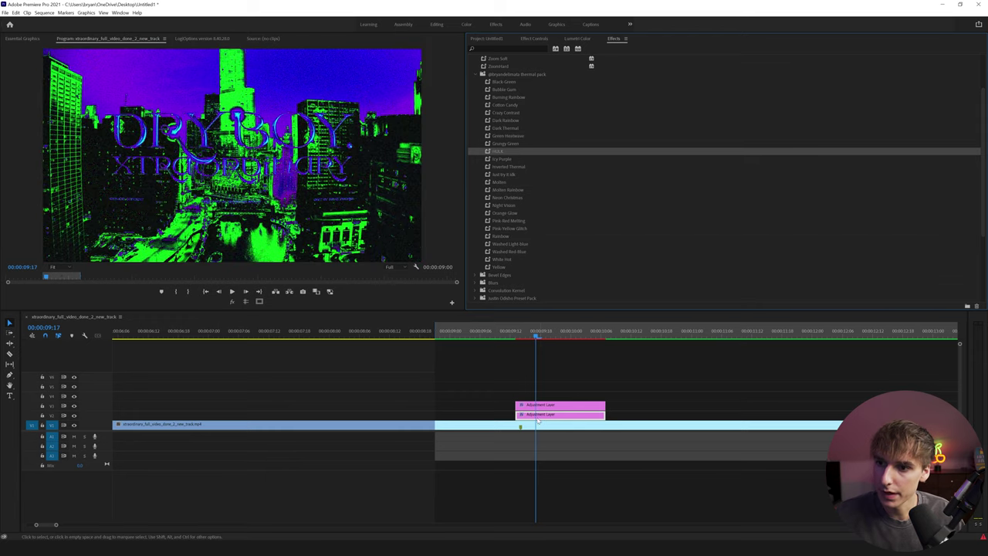
pyautogui.hotkey('ctrl', 'z')
# Step: Apply the Icy Purple thermal preset to the V2 adjustment layer and enable only its second Invert effect
pyautogui.moveTo(503, 164); pyautogui.dragTo(535, 421)
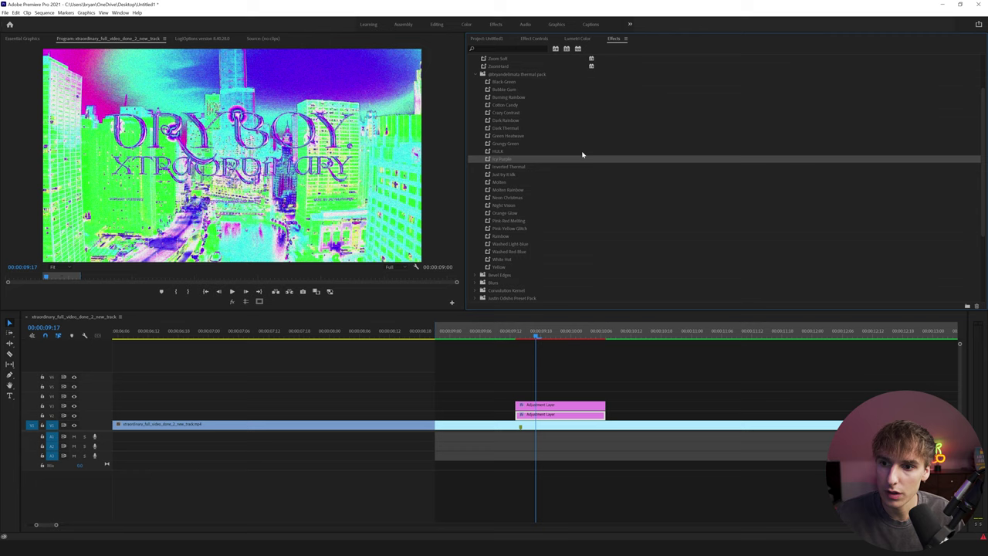
pyautogui.click(534, 38)
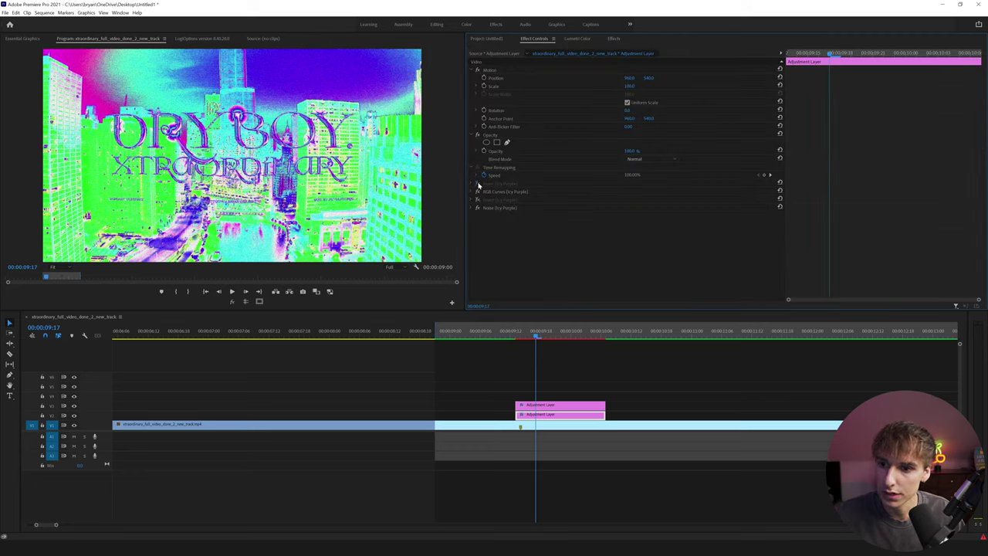
pyautogui.click(478, 184)
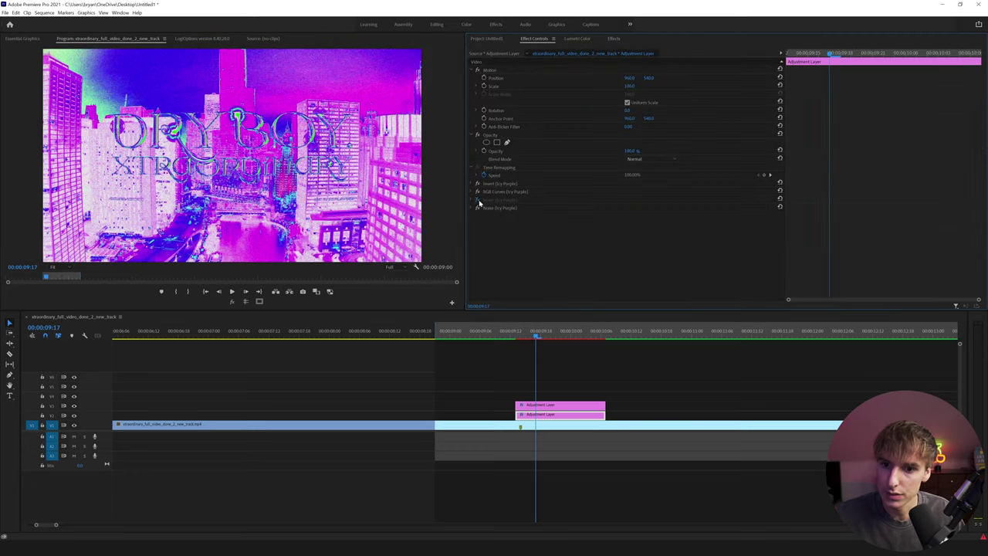
pyautogui.click(478, 201)
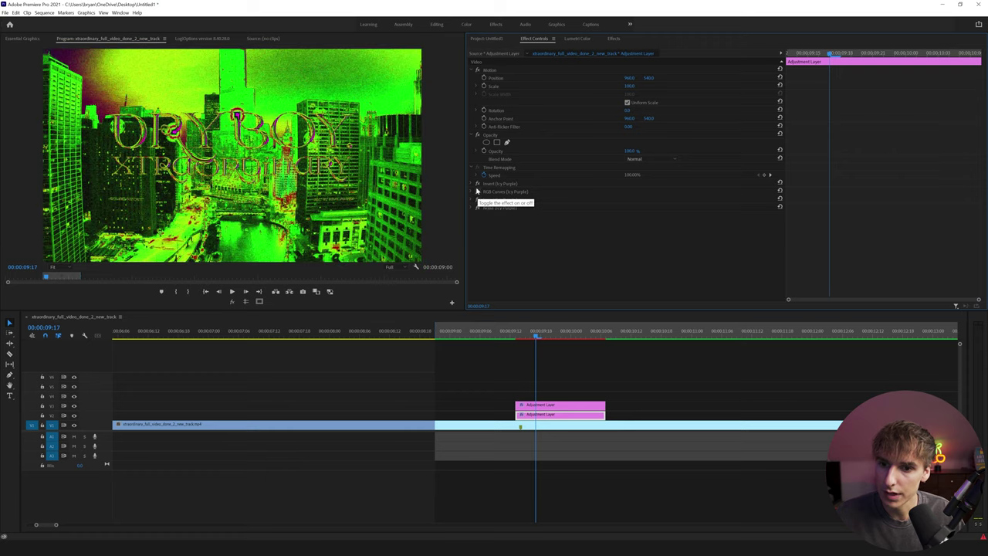
pyautogui.click(477, 184)
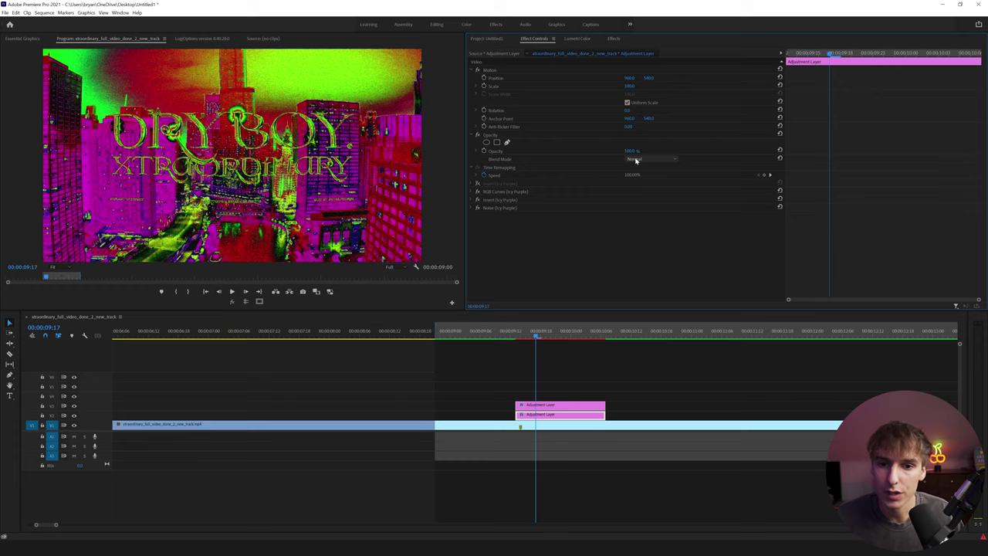
# Step: Try the Overlay, Soft Light, Color Dodge and Linear Dodge (Add) blend modes on the V2 adjustment layer
pyautogui.click(636, 159)
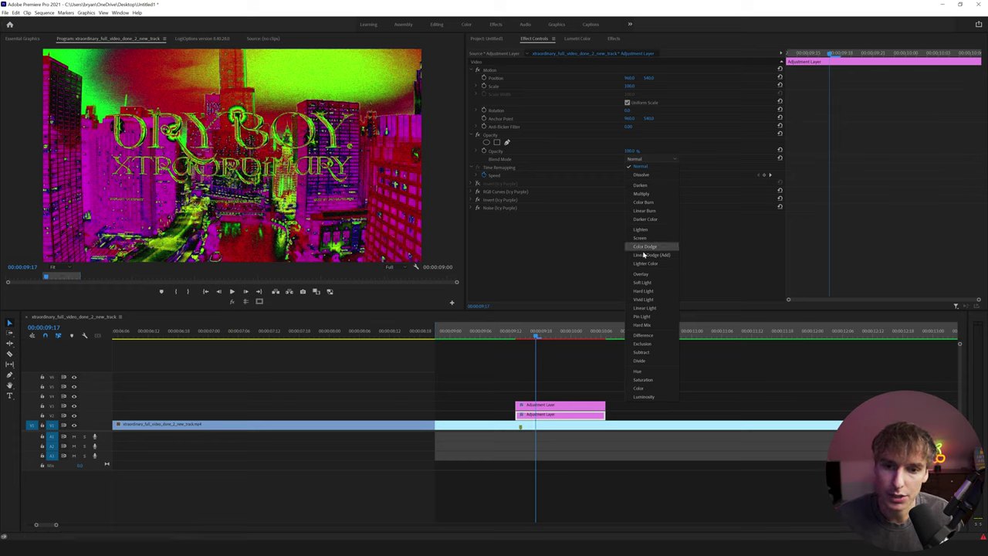
pyautogui.click(645, 274)
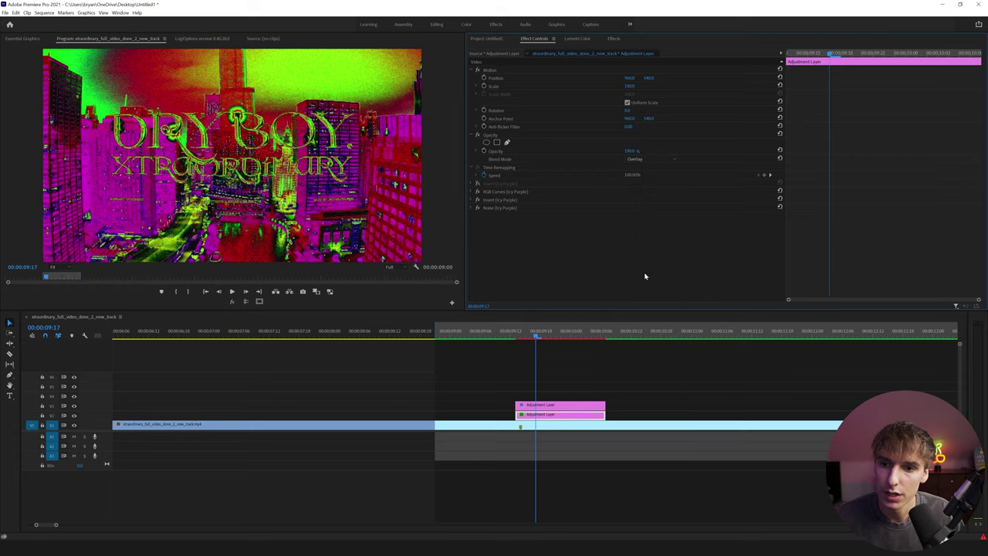
pyautogui.click(649, 158)
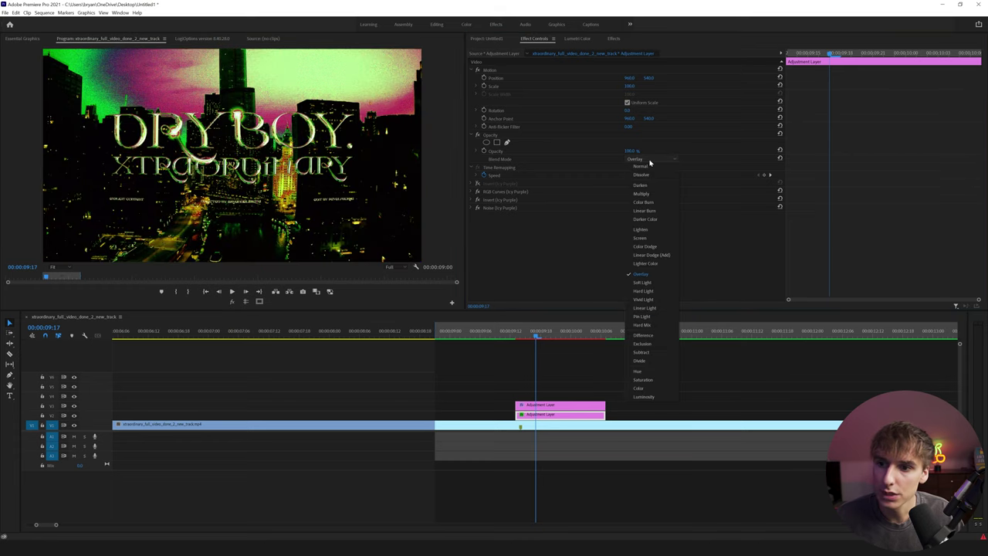
pyautogui.press('Down')
pyautogui.press('Return')
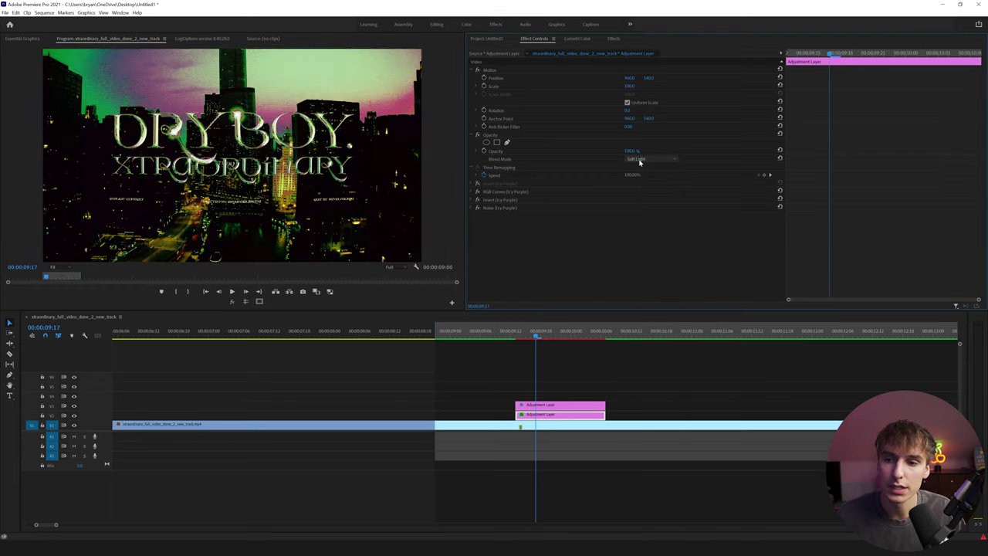
pyautogui.click(639, 160)
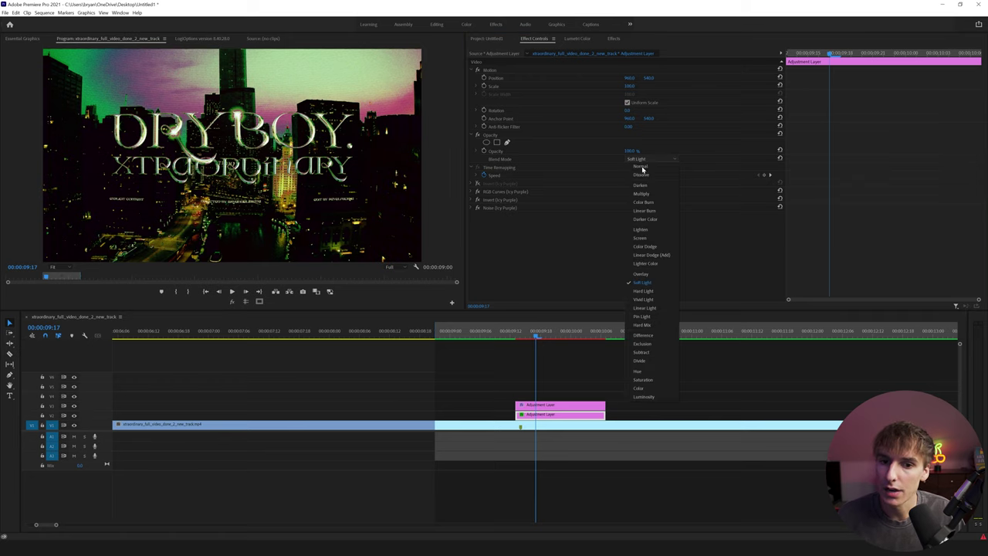
pyautogui.click(651, 247)
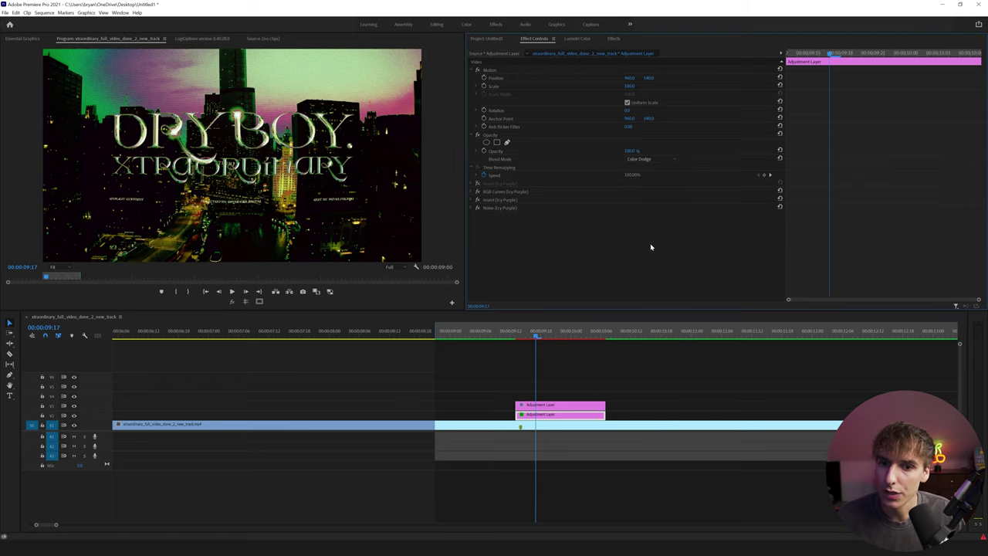
pyautogui.click(644, 159)
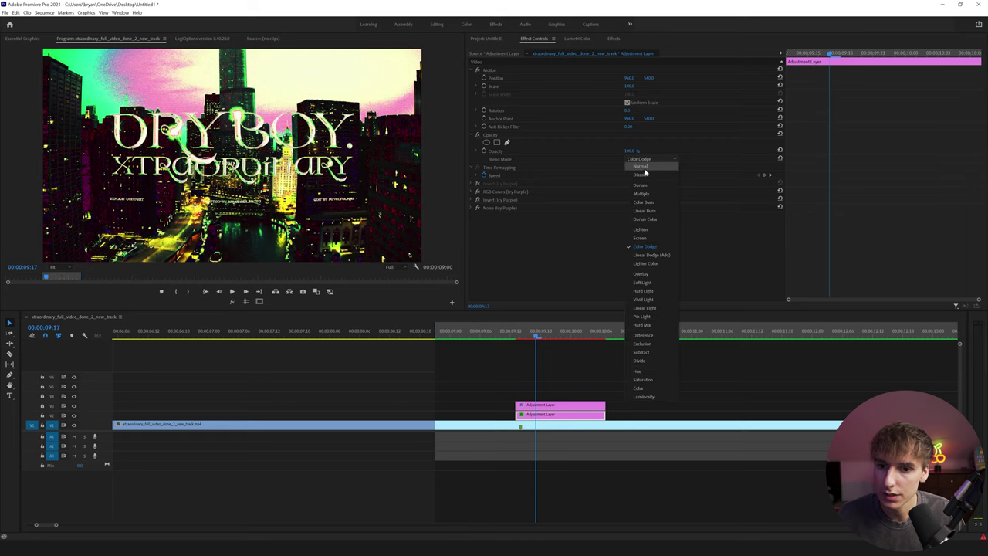
pyautogui.click(651, 256)
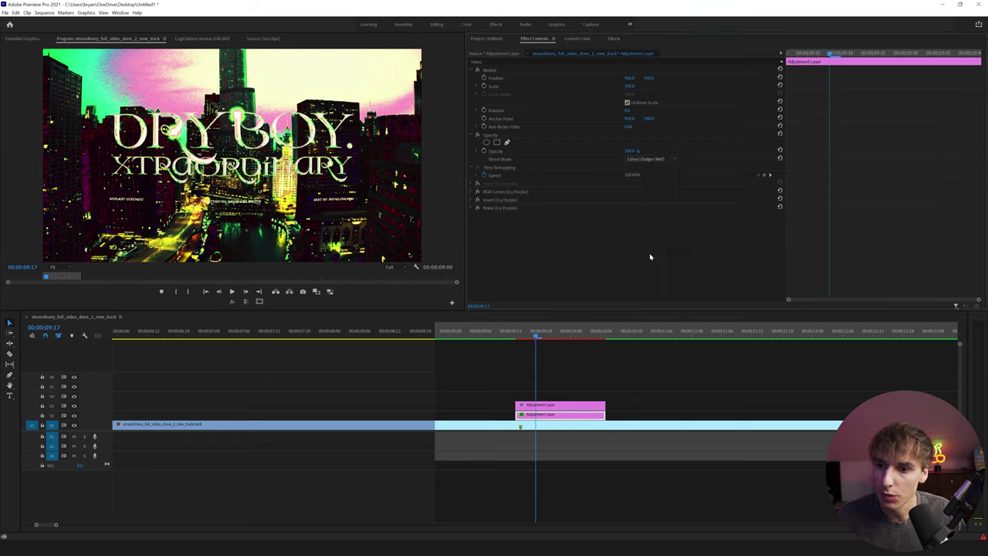
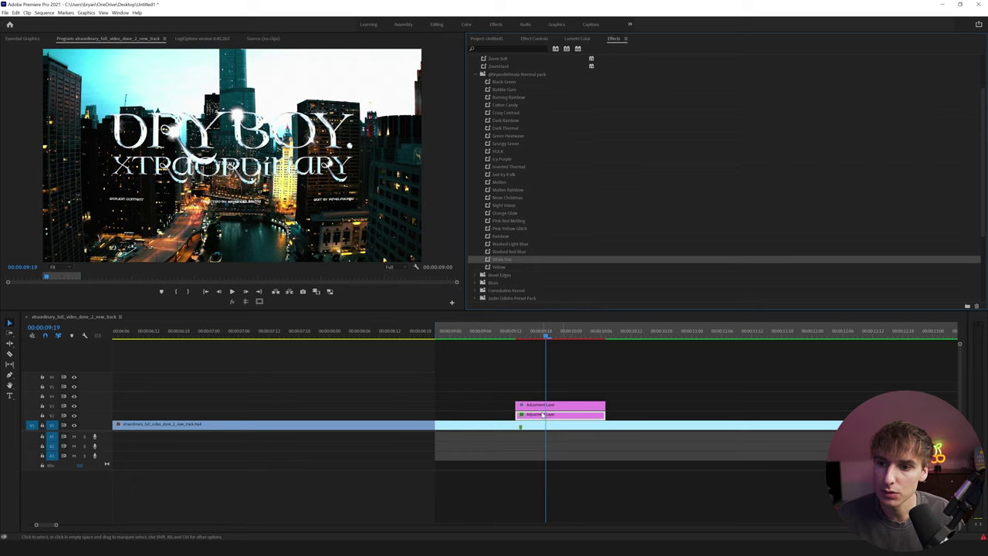
# Step: Delete the White Hot effects from the V2 adjustment layer and apply the Dark Rainbow preset instead
pyautogui.click(538, 39)
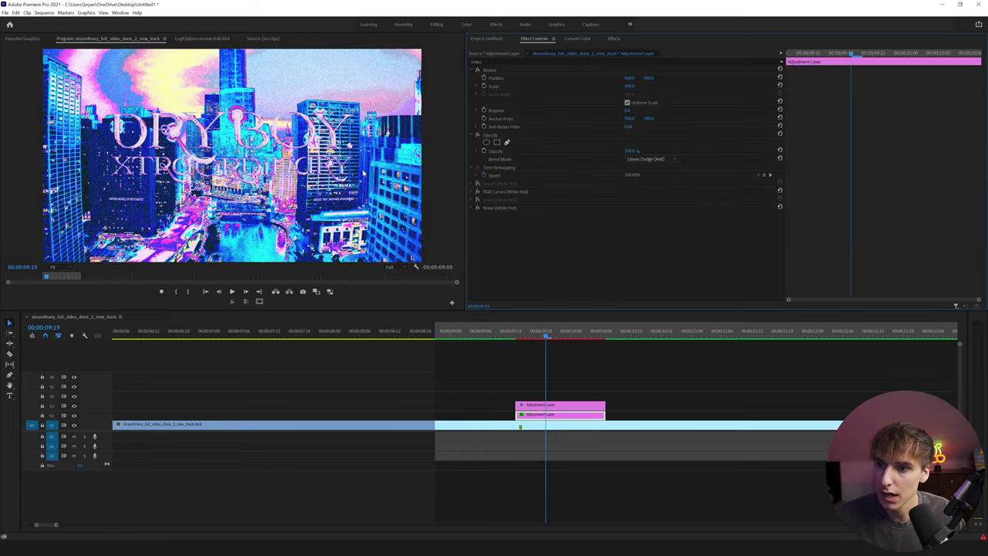
pyautogui.moveTo(527, 231); pyautogui.dragTo(500, 185)
pyautogui.press('Delete')
pyautogui.click(613, 38)
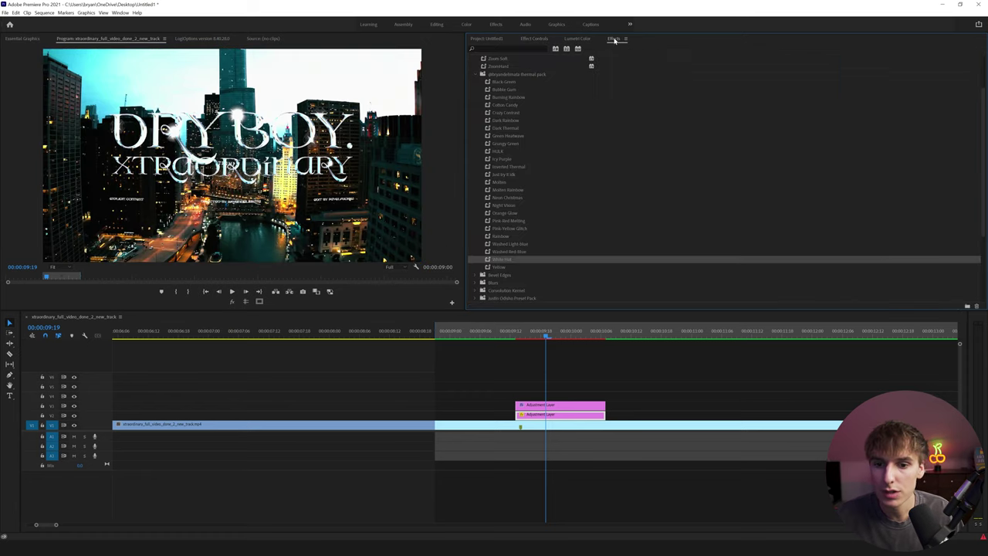
pyautogui.moveTo(505, 118); pyautogui.dragTo(543, 420)
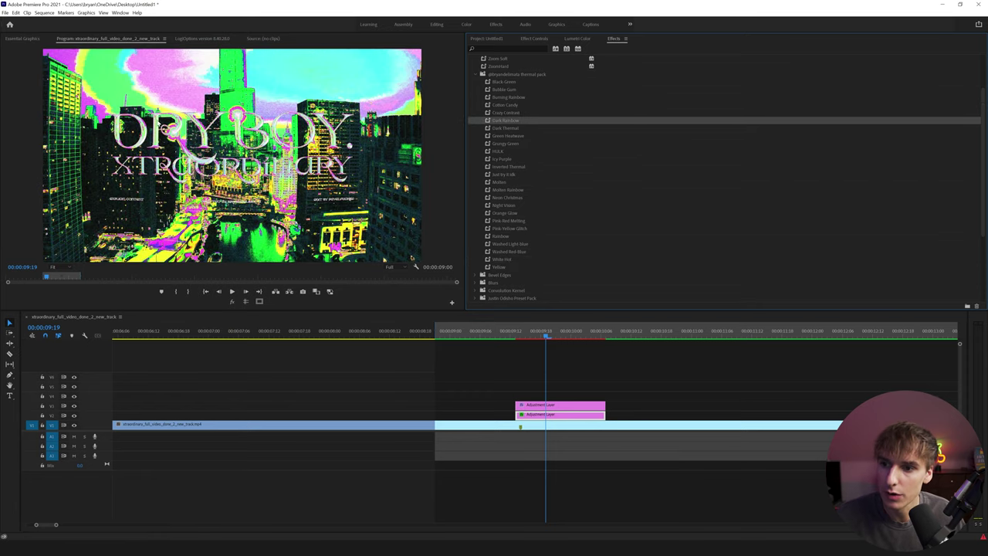
# Step: Compare the Screen, Color Dodge and Overlay blend modes on the V2 adjustment layer and settle on Screen
pyautogui.click(546, 39)
pyautogui.click(649, 158)
pyautogui.click(640, 237)
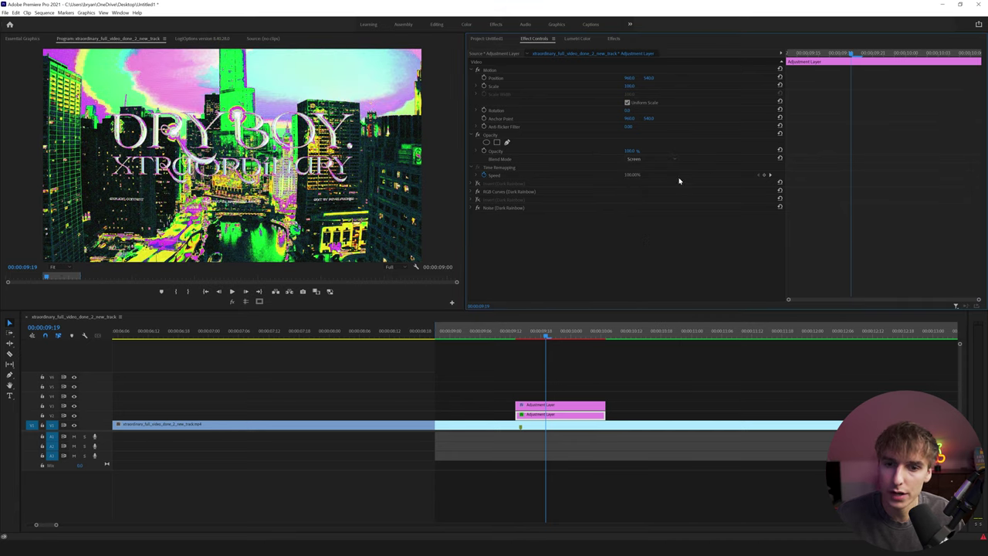
pyautogui.click(645, 159)
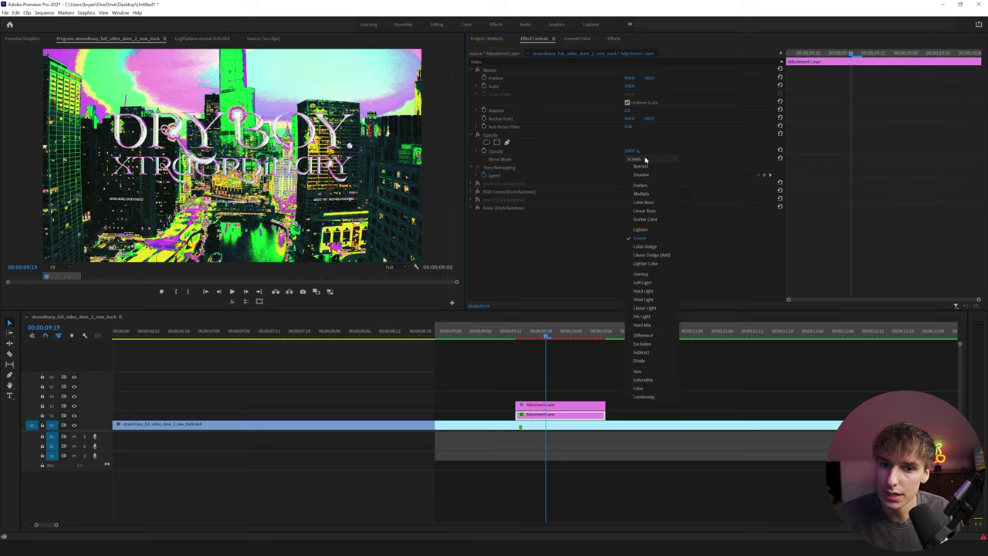
pyautogui.click(641, 247)
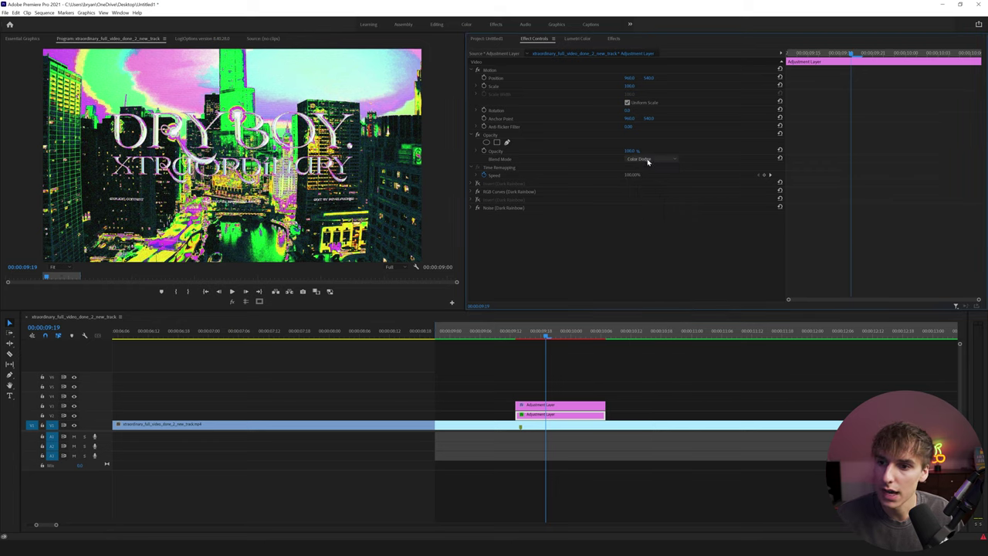
pyautogui.click(646, 160)
pyautogui.click(644, 273)
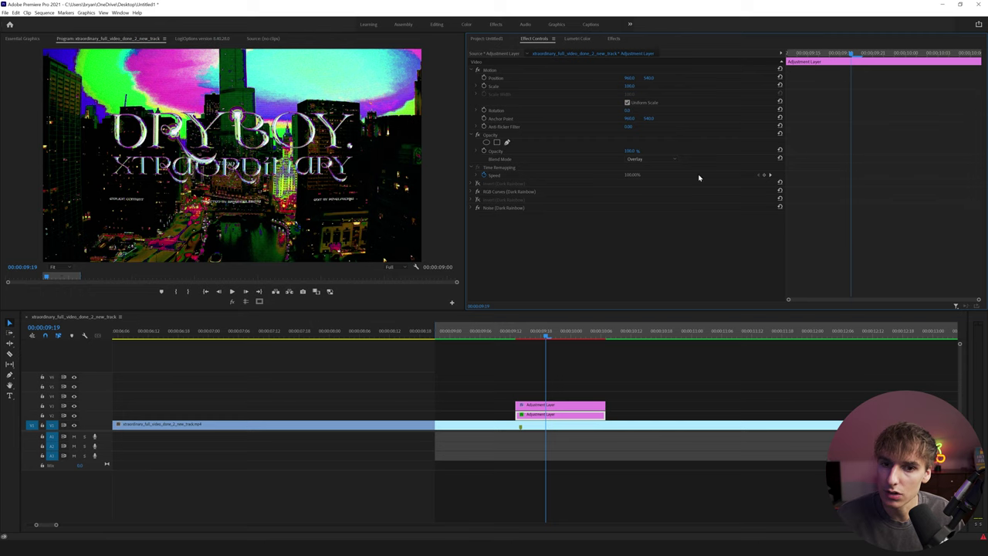
pyautogui.click(634, 158)
pyautogui.click(641, 235)
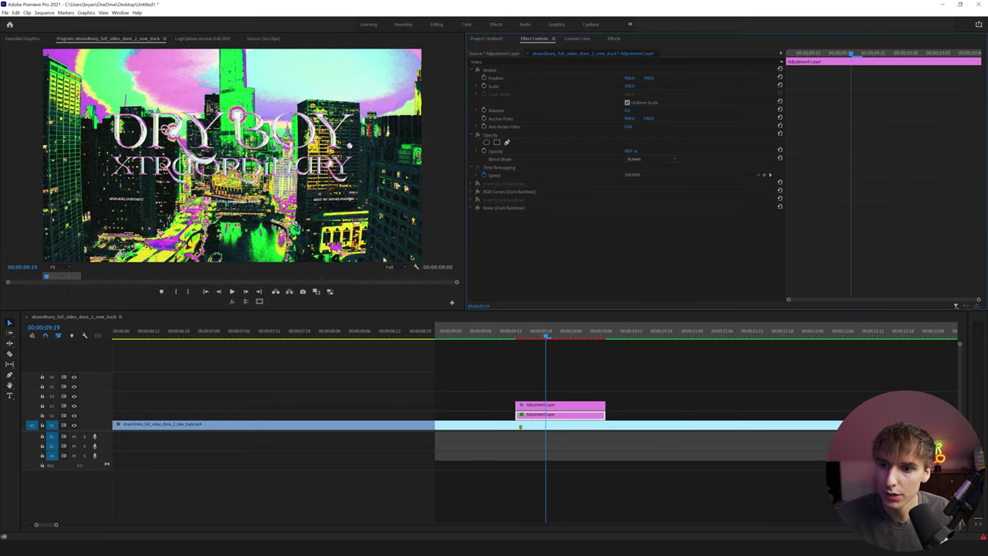
# Step: Try lower opacity values on the V2 adjustment layer and restore its opacity to 100%
pyautogui.moveTo(634, 151); pyautogui.dragTo(618, 151)
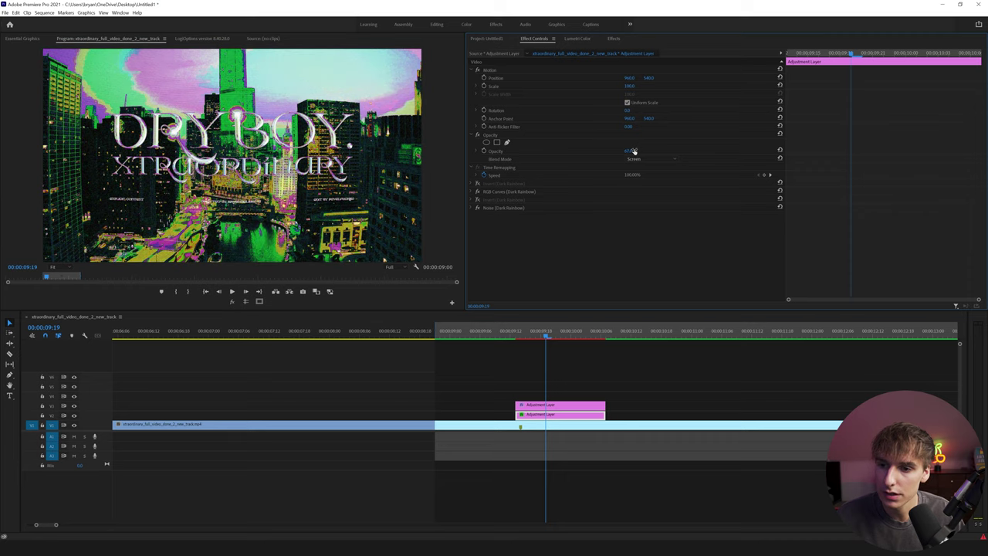
pyautogui.moveTo(635, 151); pyautogui.dragTo(633, 151)
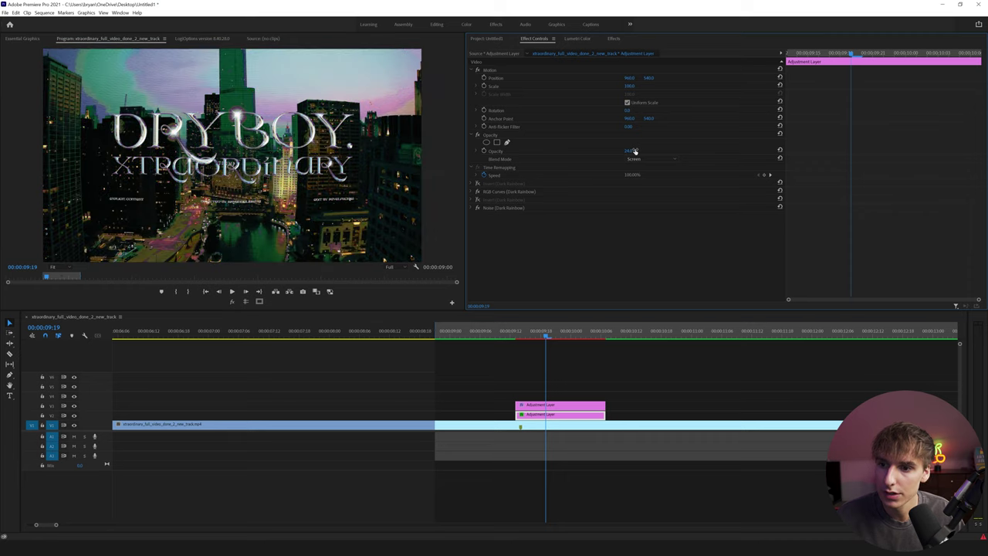
pyautogui.click(635, 152)
pyautogui.write('100')
pyautogui.click(648, 247)
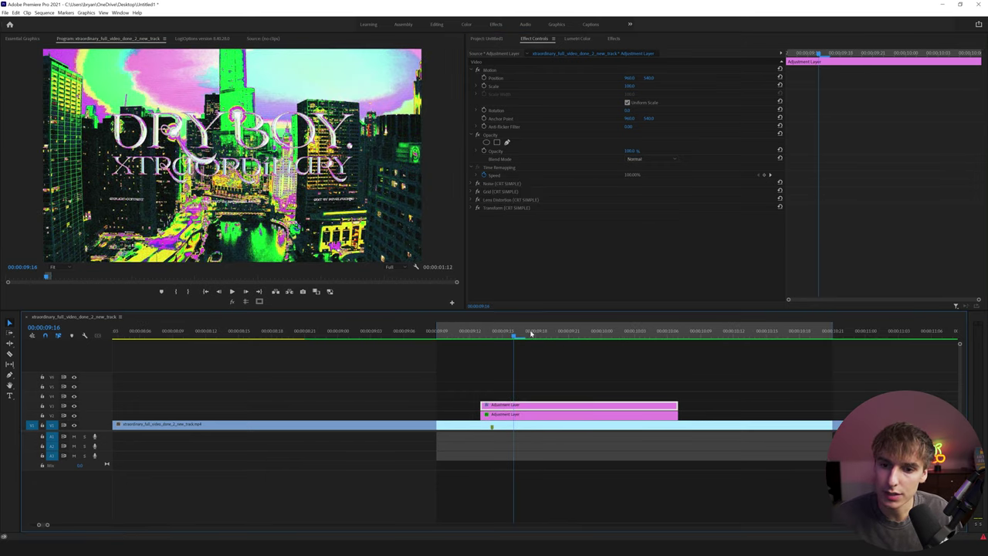
# Step: Play back and scrub through the title shot around the stacked adjustment layers to review the glitch look
pyautogui.moveTo(531, 333); pyautogui.dragTo(417, 333)
pyautogui.press('space')
pyautogui.press('space')
pyautogui.click(473, 336)
pyautogui.press('space')
pyautogui.press('space')
pyautogui.moveTo(532, 335); pyautogui.dragTo(573, 341)
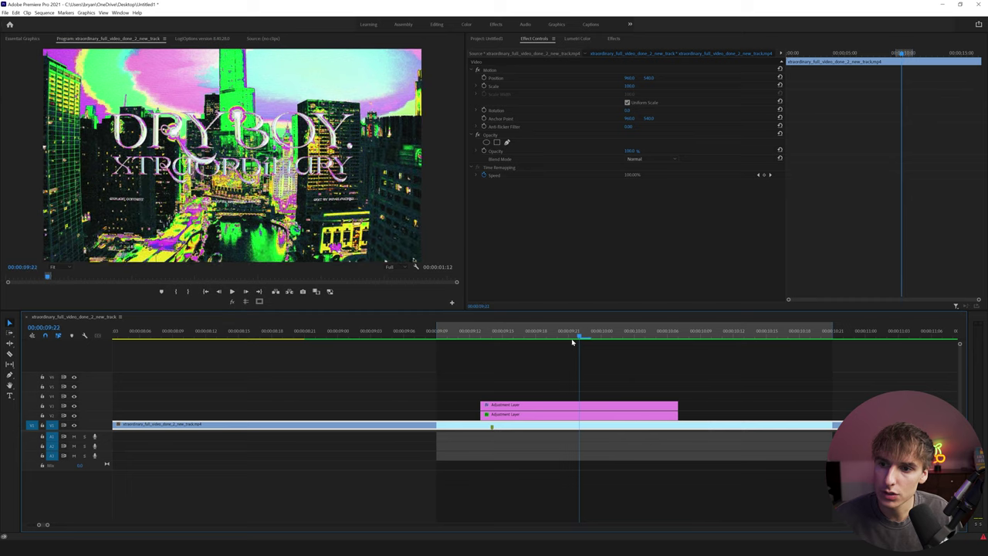
# Step: Shorten the two stacked adjustment layers on V2 and V3 so both end at 00:00:09:22
pyautogui.moveTo(691, 383); pyautogui.dragTo(669, 418)
pyautogui.moveTo(677, 415); pyautogui.dragTo(579, 414)
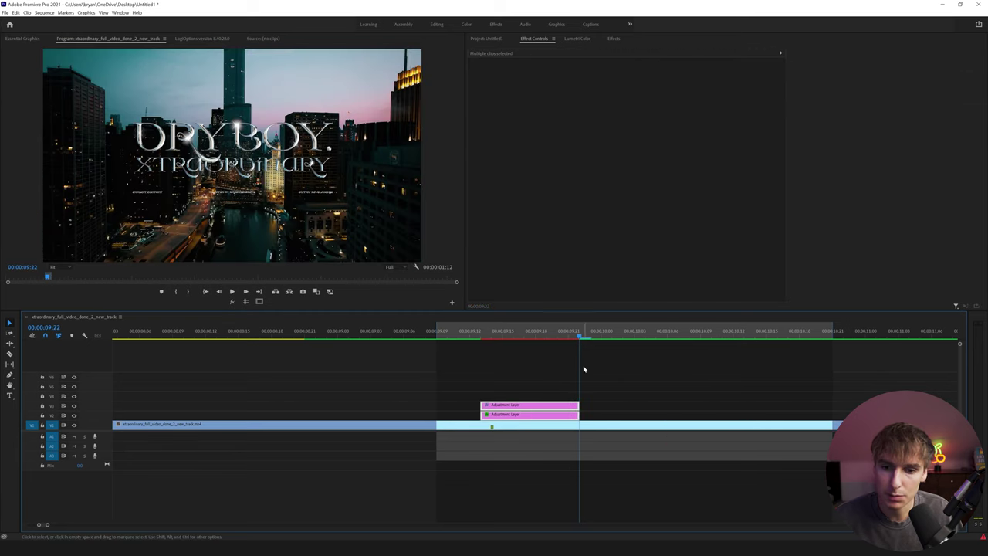
pyautogui.moveTo(577, 340); pyautogui.dragTo(492, 339)
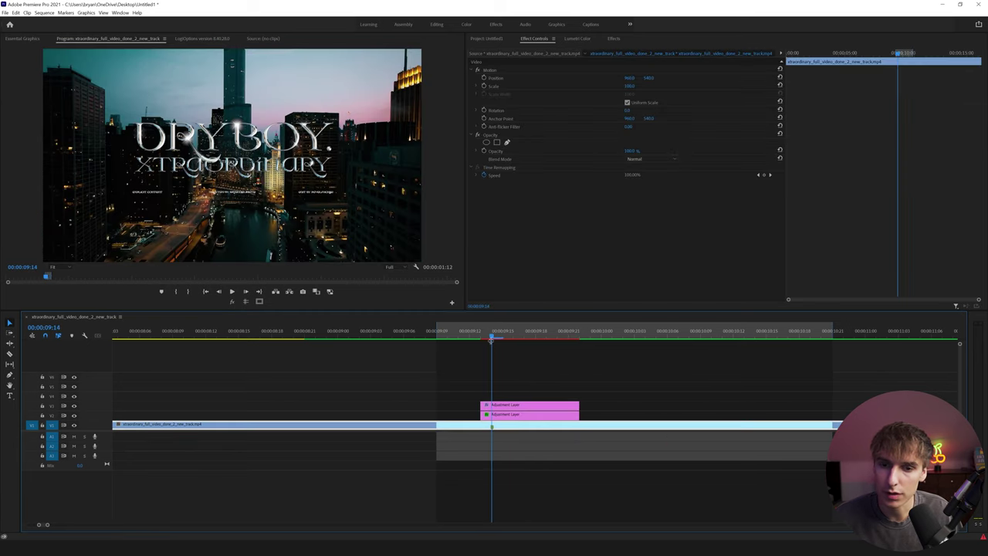
# Step: Add another adjustment layer on V4 above the existing two, starting where they start over the title shot
pyautogui.click(584, 40)
pyautogui.click(614, 41)
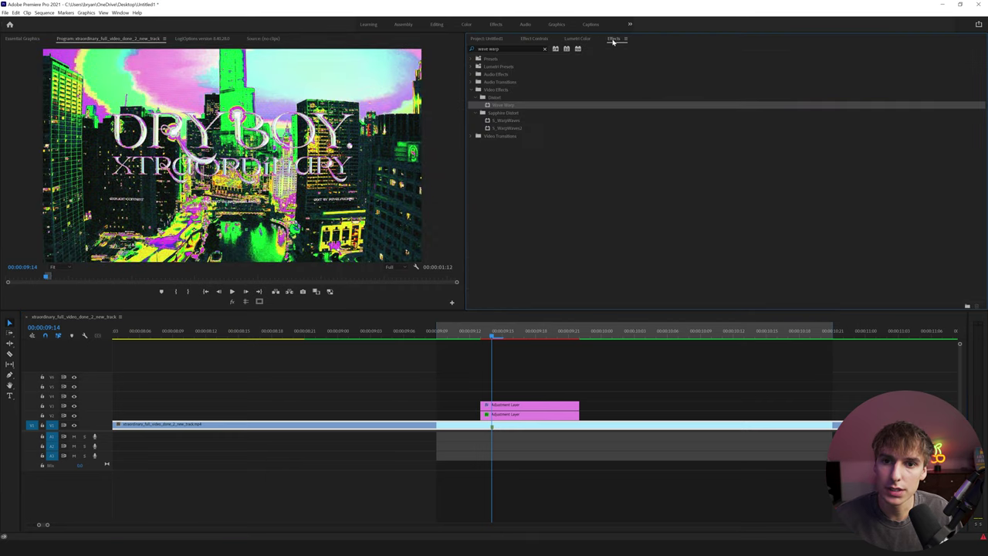
pyautogui.click(498, 39)
pyautogui.moveTo(654, 101); pyautogui.dragTo(484, 396)
pyautogui.moveTo(578, 395); pyautogui.dragTo(613, 394)
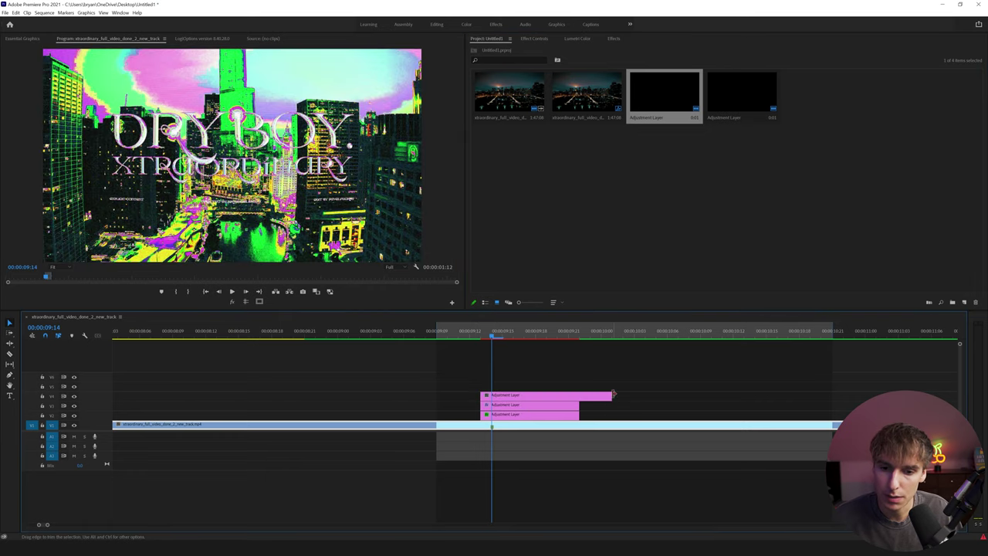
# Step: Trim the V4 adjustment layer to start at 00:00:09:11 and end two frames past the layers below
pyautogui.press('Down')
pyautogui.click(246, 291)
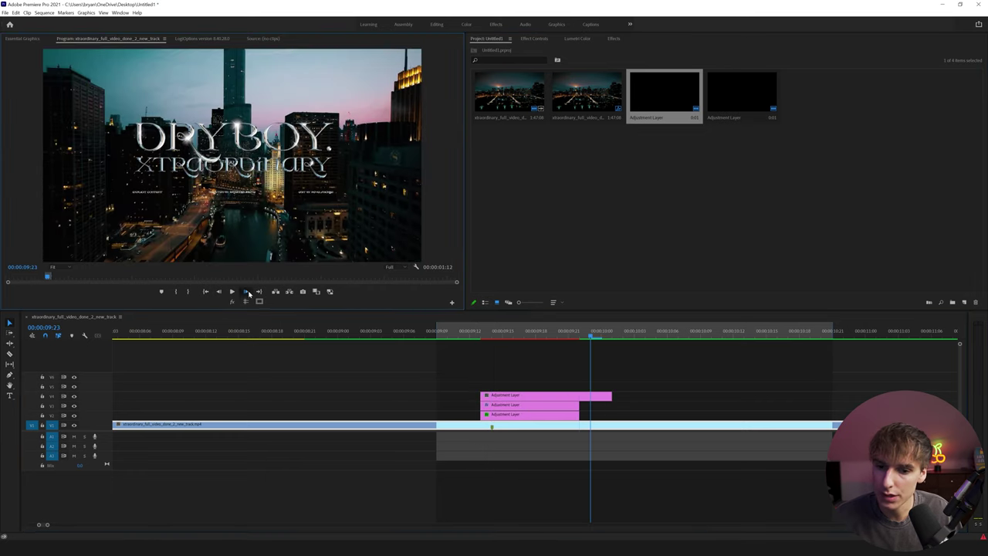
pyautogui.moveTo(611, 395); pyautogui.dragTo(601, 395)
pyautogui.press('Up')
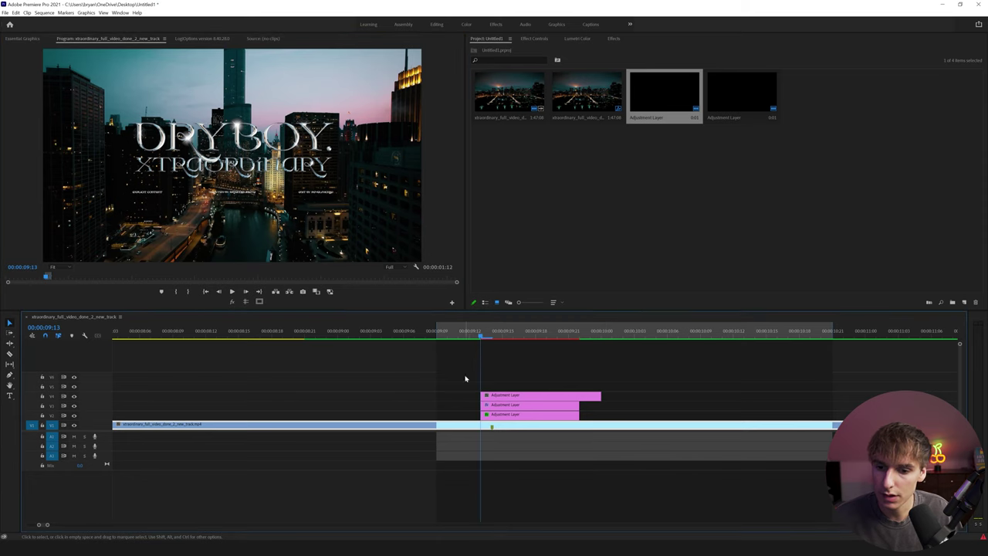
pyautogui.click(219, 293)
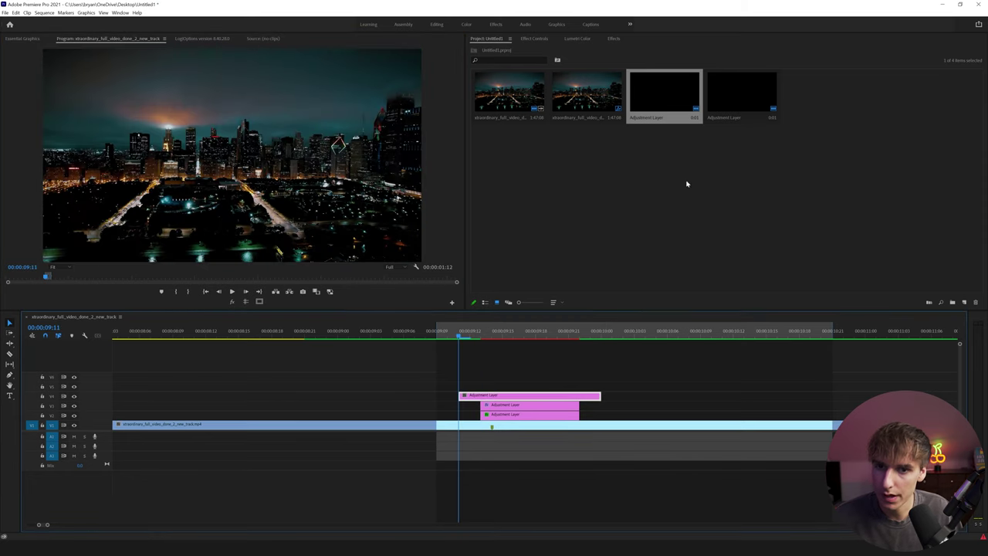
# Step: Find the Brightness & Contrast effect and apply it to the V4 adjustment layer
pyautogui.click(613, 38)
pyautogui.click(505, 48)
pyautogui.write('brig')
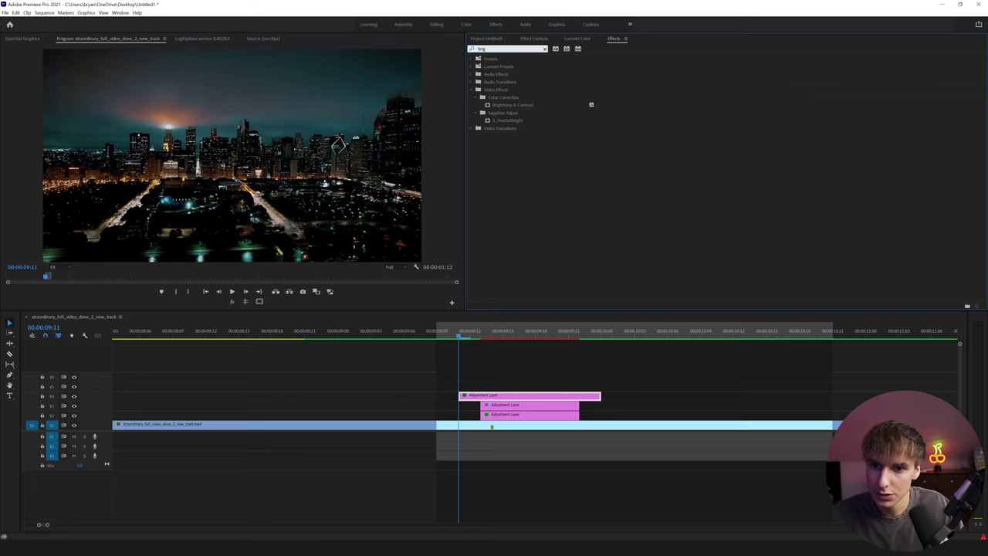
pyautogui.click(513, 104)
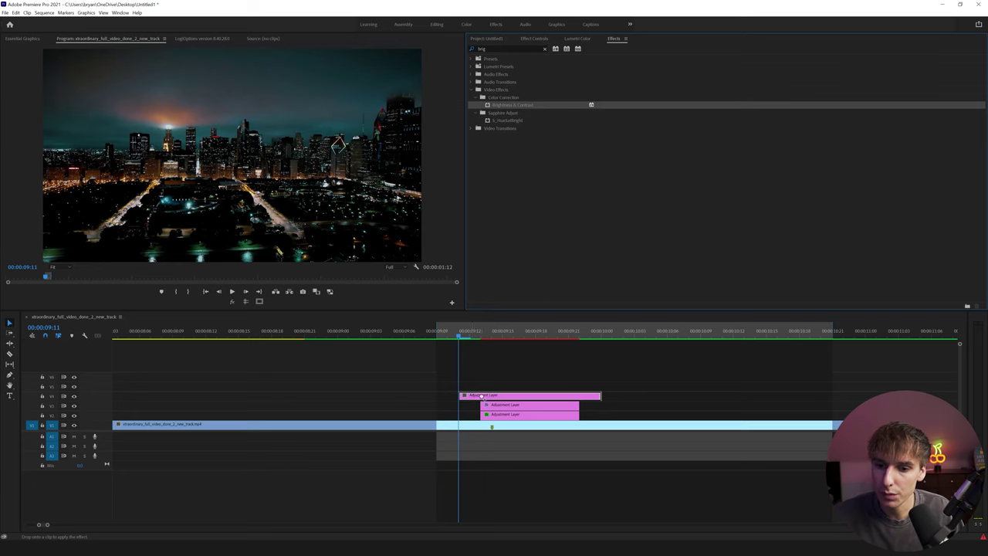
# Step: At 00:00:09:13, set both Brightness and Contrast on the V4 adjustment layer to 25
pyautogui.click(480, 338)
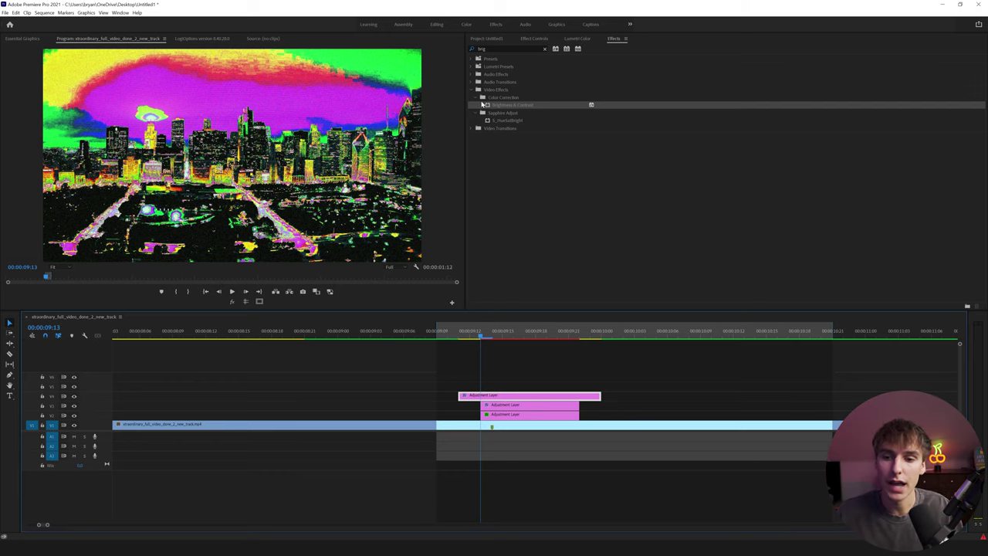
pyautogui.doubleClick(500, 104)
pyautogui.click(534, 38)
pyautogui.click(635, 199)
pyautogui.write('25')
pyautogui.click(653, 244)
pyautogui.click(625, 207)
pyautogui.write('25')
pyautogui.press('Return')
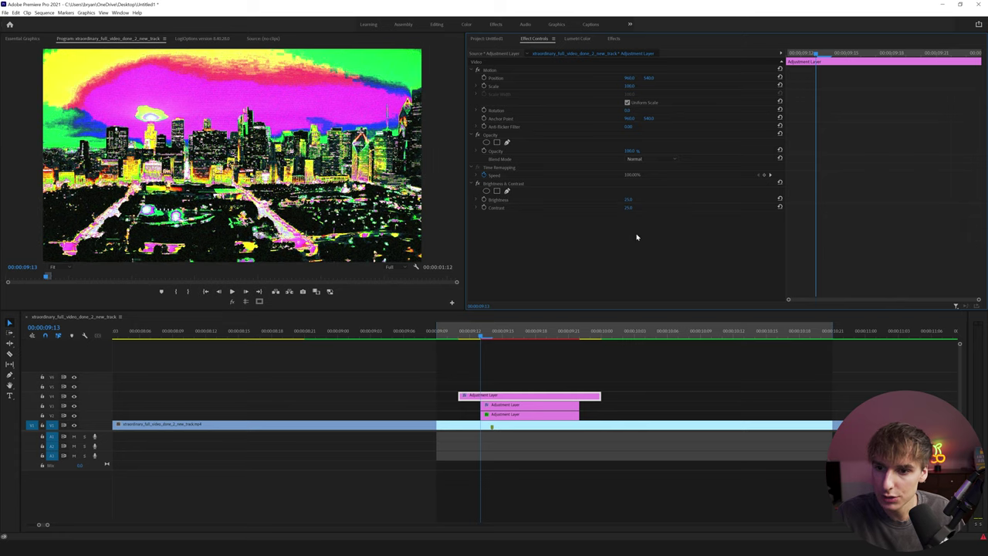
# Step: Keyframe Brightness and Contrast at 00:00:09:13 and reset both to 0 two frames earlier, at 00:00:09:11
pyautogui.click(484, 199)
pyautogui.click(484, 207)
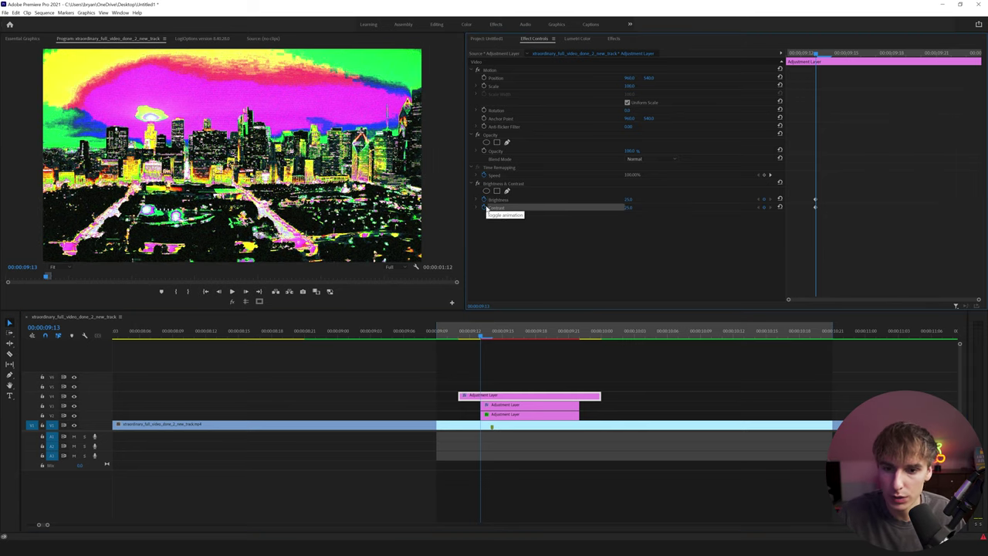
pyautogui.press('Left')
pyautogui.press('Left')
pyautogui.click(780, 199)
pyautogui.click(781, 208)
# Step: Reset Brightness and Contrast to 0 at 00:00:09:14 to end the opening flash
pyautogui.press('Right')
pyautogui.press('Right')
pyautogui.press('Right')
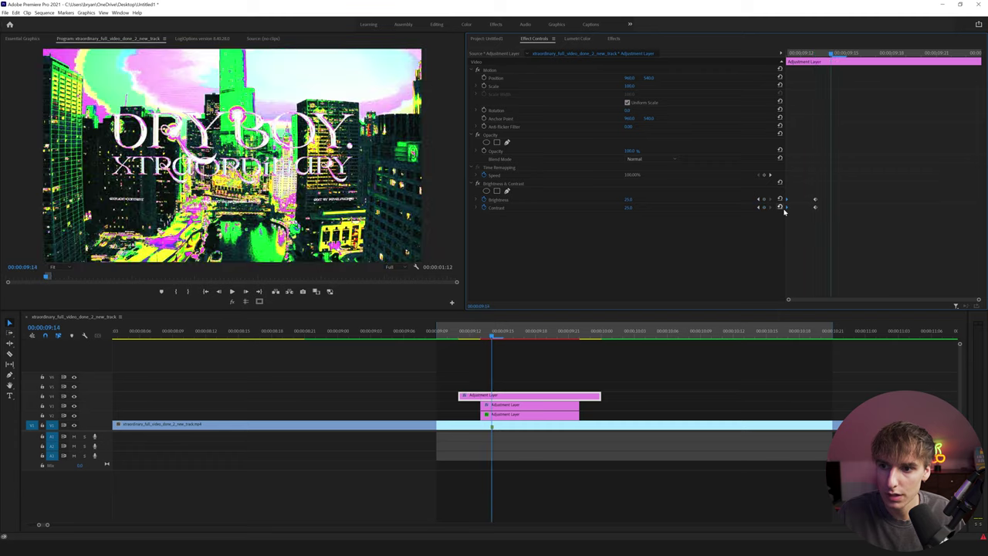
pyautogui.click(779, 207)
pyautogui.press('Left')
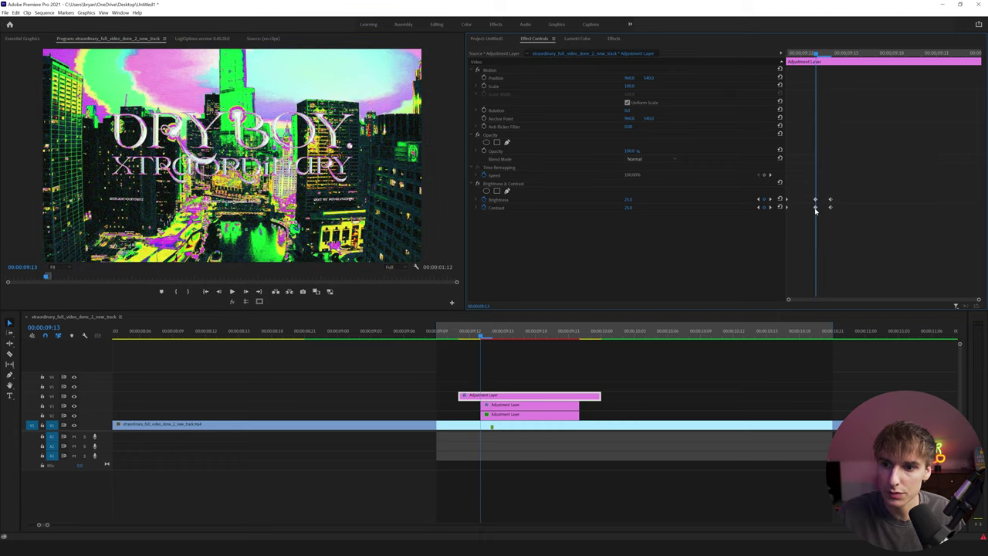
# Step: Add Brightness and Contrast keyframes at 0 on the frame before 00:00:09:22
pyautogui.press('Right')
pyautogui.press('Right')
pyautogui.press('Right')
pyautogui.press('Right')
pyautogui.press('Right')
pyautogui.press('Right')
pyautogui.press('Right')
pyautogui.press('Right')
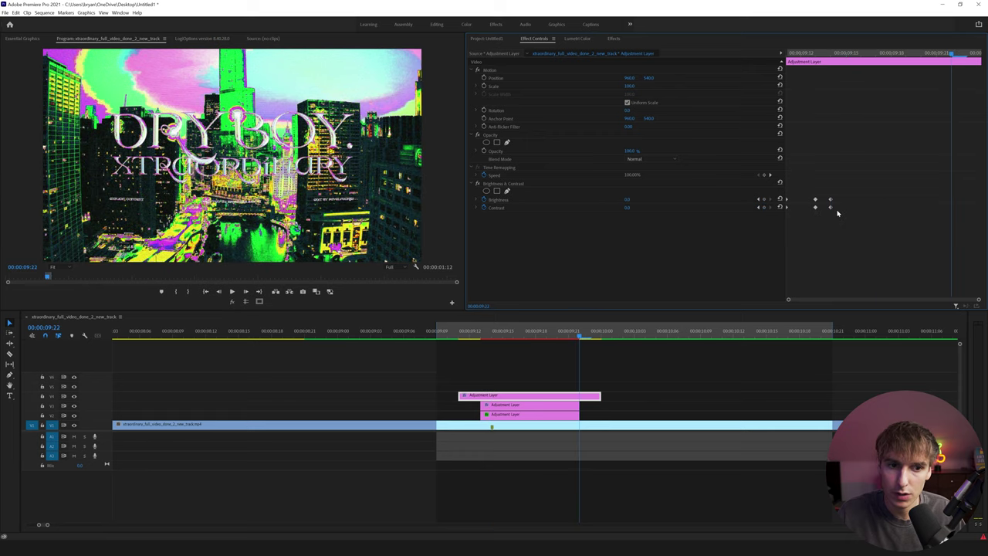
pyautogui.click(764, 208)
pyautogui.click(764, 200)
pyautogui.click(589, 415)
pyautogui.press('Right')
pyautogui.click(585, 409)
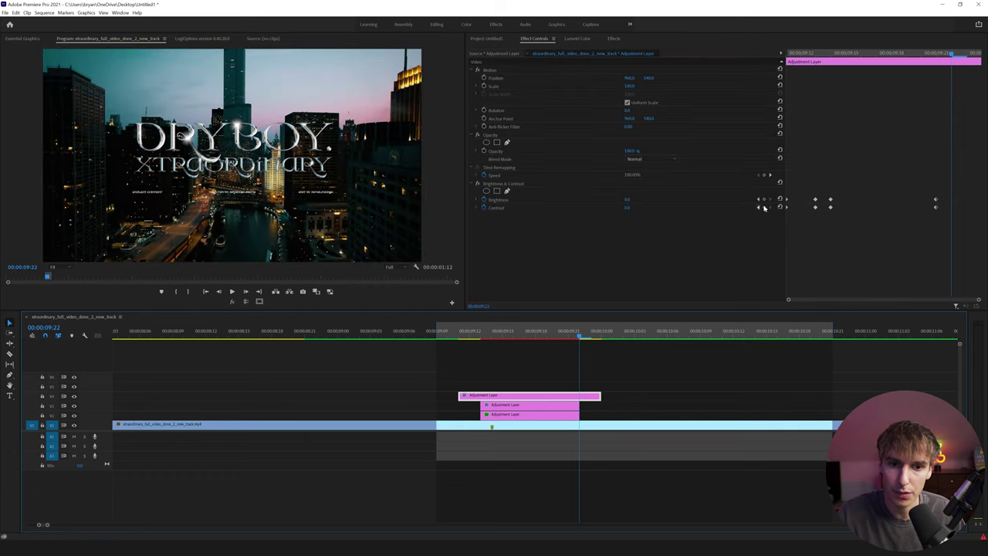
# Step: Set Brightness and Contrast to 25 at 00:00:09:22, where the two lower adjustment layers end
pyautogui.click(628, 200)
pyautogui.write('25')
pyautogui.press('Tab')
pyautogui.write('25')
pyautogui.press('Return')
# Step: Reset Brightness and Contrast to 0 at 00:00:09:23 and render the preview of the title shot
pyautogui.press('Right')
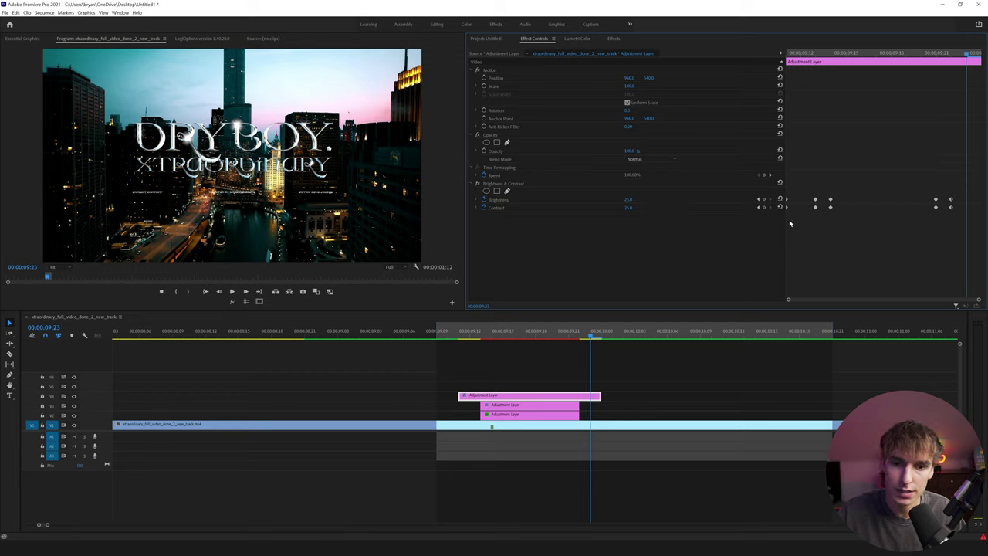
pyautogui.click(779, 207)
pyautogui.click(779, 199)
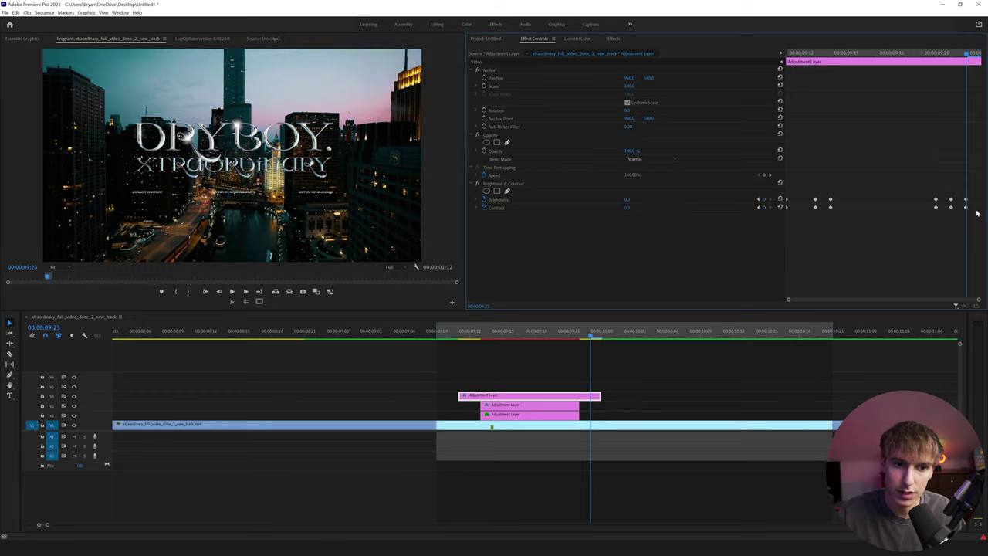
pyautogui.press('Return')
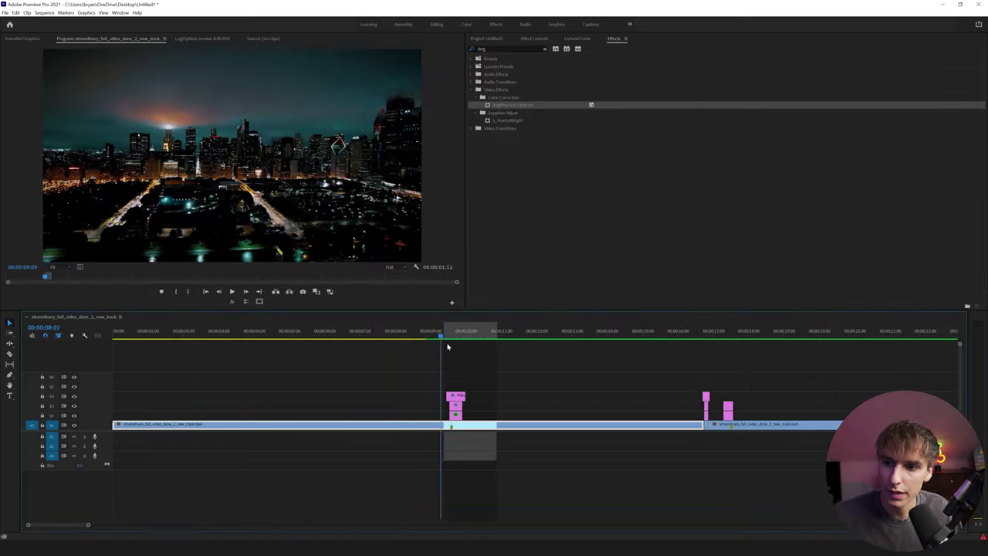
# Step: Duplicate the title shot's three stacked adjustment layers and place the copies over the shot at about 00:00:22:12
pyautogui.moveTo(448, 333)
pyautogui.mouseDown()
pyautogui.moveTo(469, 347)
pyautogui.moveTo(453, 350)
pyautogui.mouseUp()
pyautogui.moveTo(489, 387); pyautogui.dragTo(789, 413)
pyautogui.moveTo(812, 335); pyautogui.dragTo(891, 345)
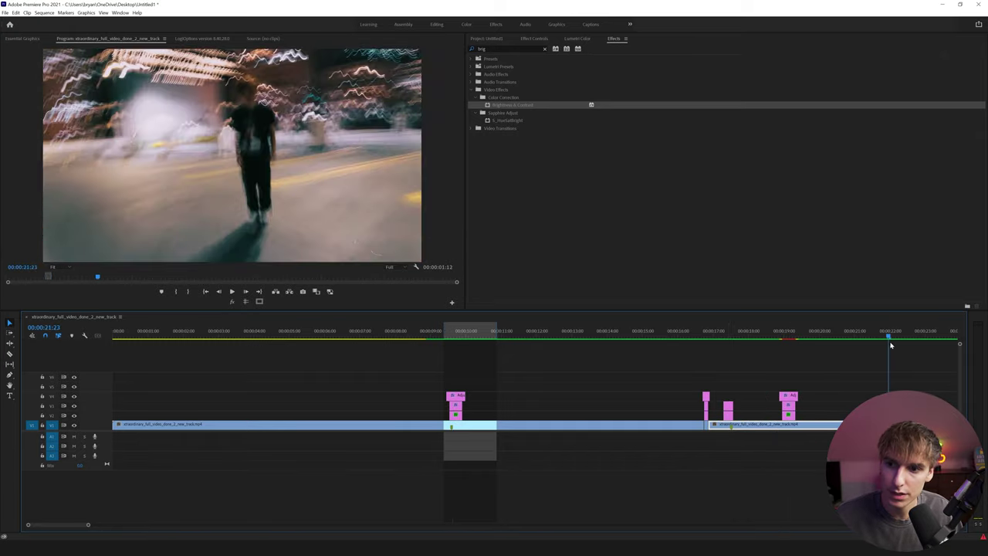
pyautogui.moveTo(68, 525); pyautogui.dragTo(76, 526)
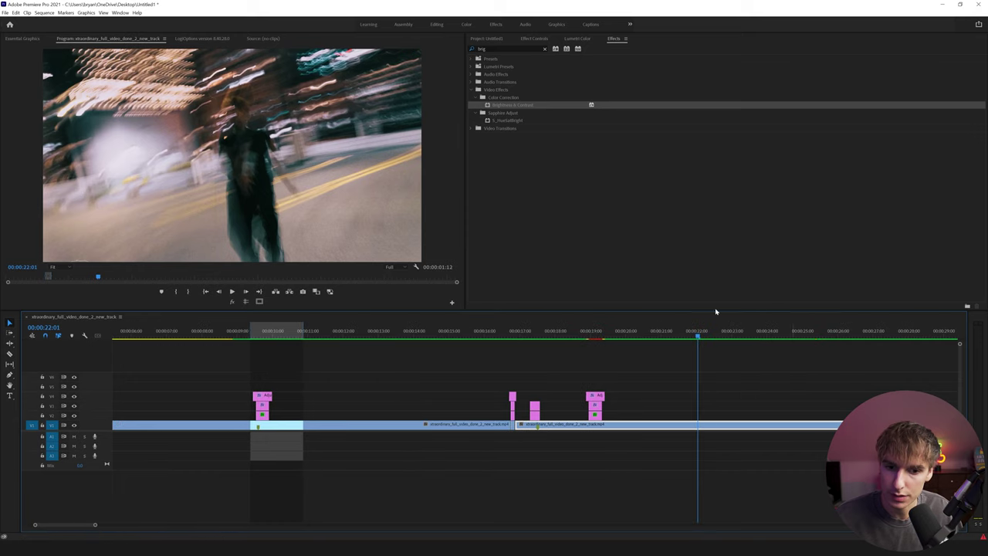
pyautogui.moveTo(699, 335); pyautogui.dragTo(715, 337)
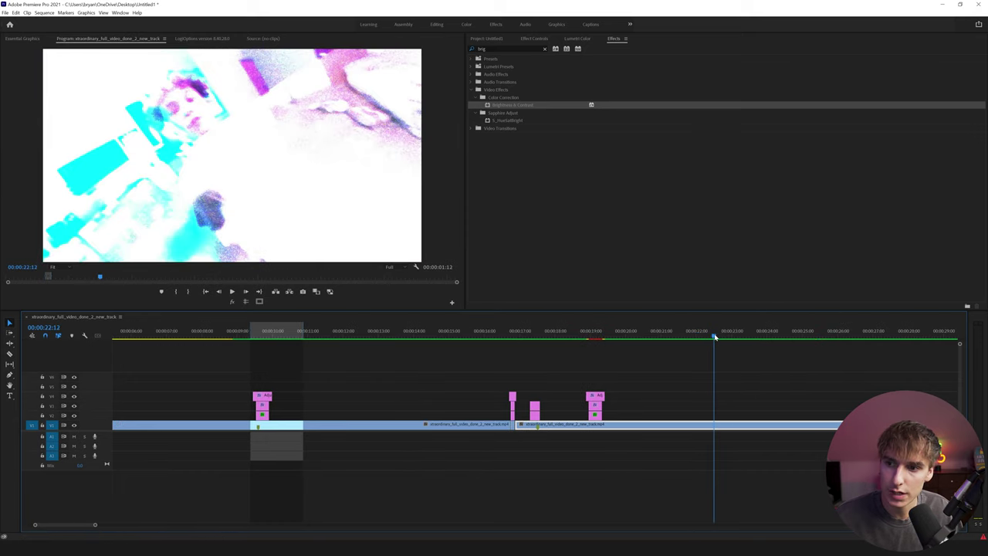
pyautogui.moveTo(622, 380); pyautogui.dragTo(720, 419)
# Step: Render the duplicated stack's preview and apply the green thermal preset listed below Dark Thermal to its V2 adjustment layer
pyautogui.press('Return')
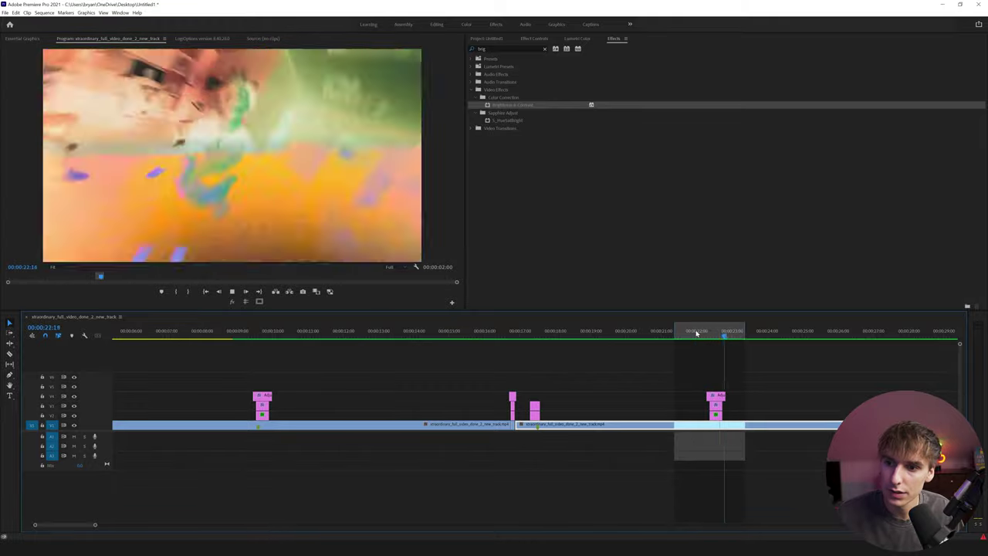
pyautogui.click(718, 333)
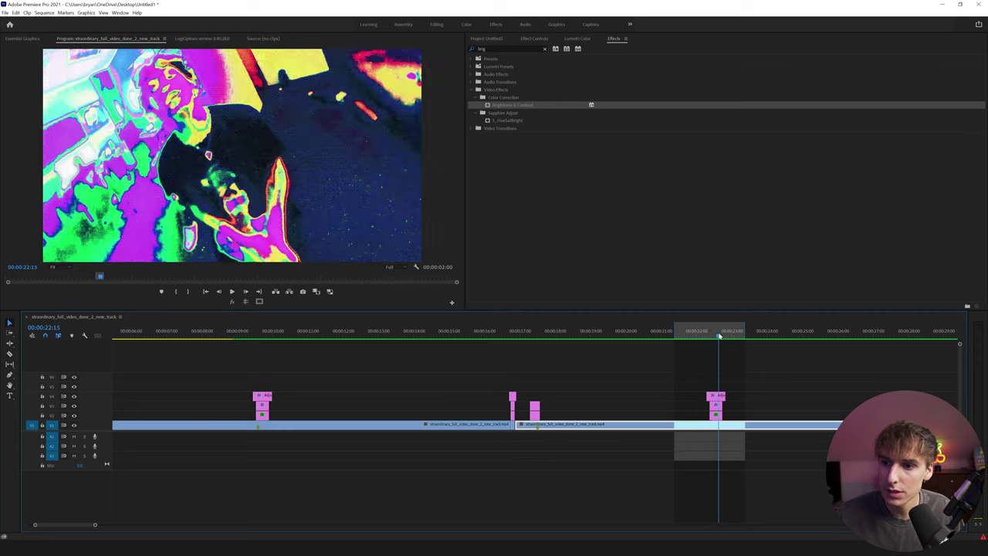
pyautogui.click(721, 411)
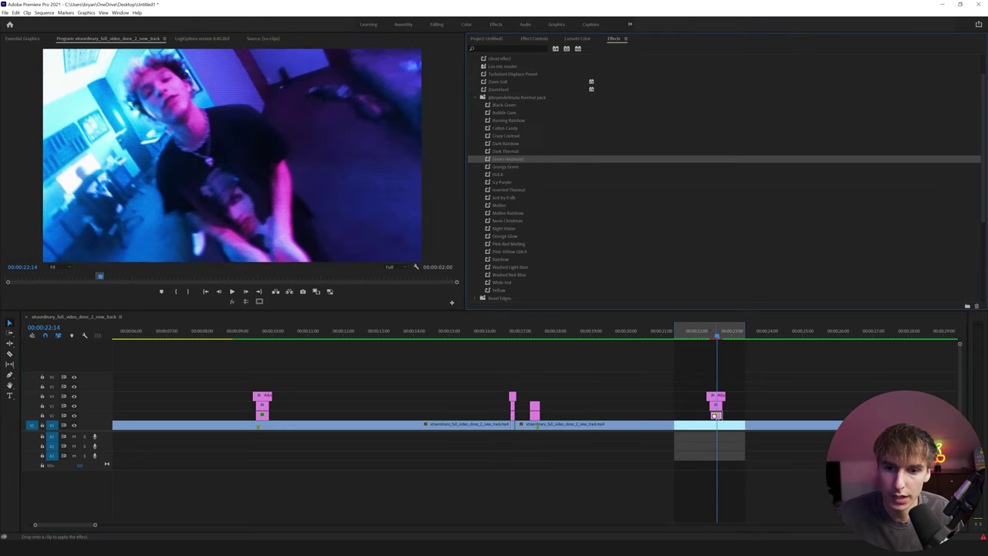
pyautogui.click(715, 417)
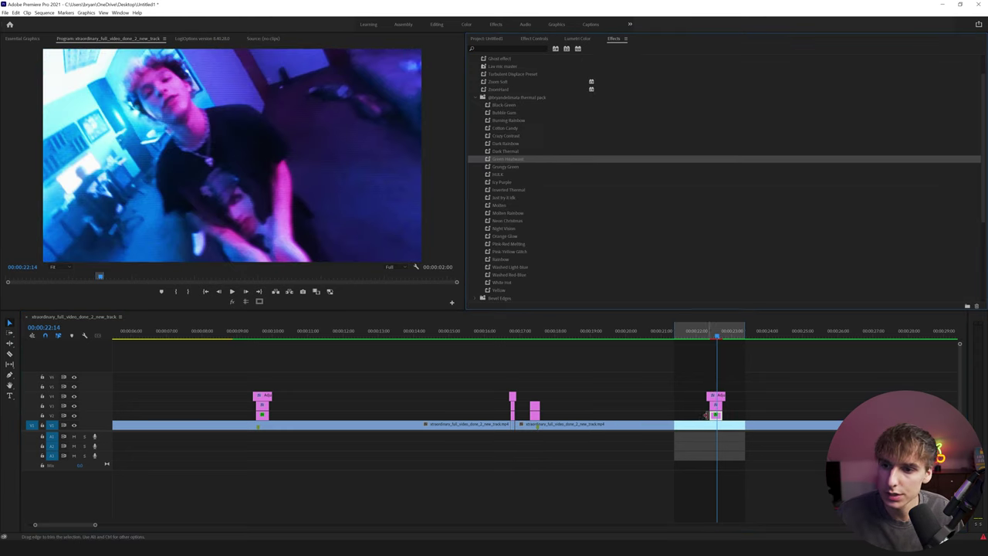
pyautogui.moveTo(707, 415); pyautogui.dragTo(705, 413)
# Step: Play back and scrub through the shot around 00:00:22:15 to review the duplicated glitch look
pyautogui.click(697, 332)
pyautogui.press('space')
pyautogui.moveTo(697, 338); pyautogui.dragTo(721, 343)
pyautogui.click(717, 401)
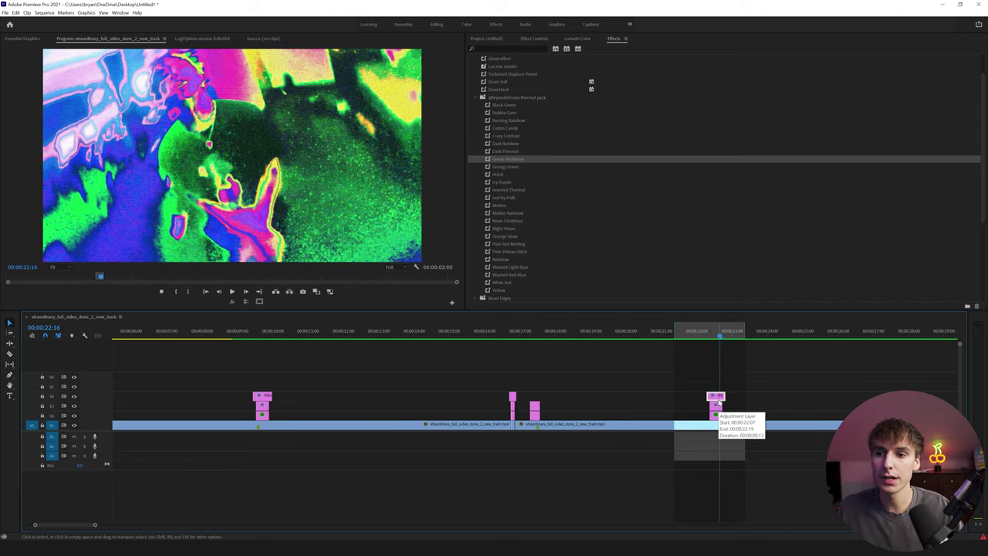
pyautogui.scroll(2, 492, 164)
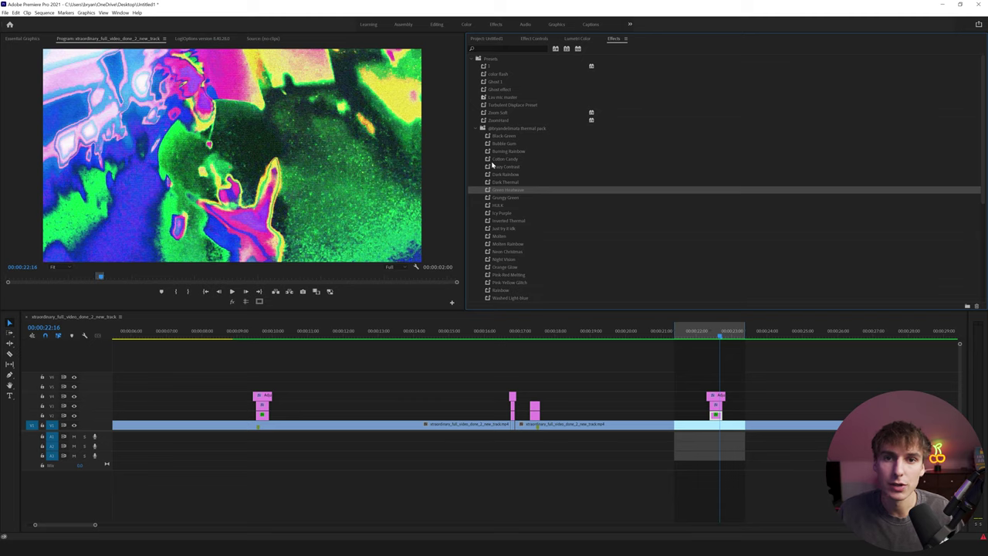
# Step: Play back the glitch sections at about 9, 17 and 22 seconds to compare the finished effects
pyautogui.click(693, 330)
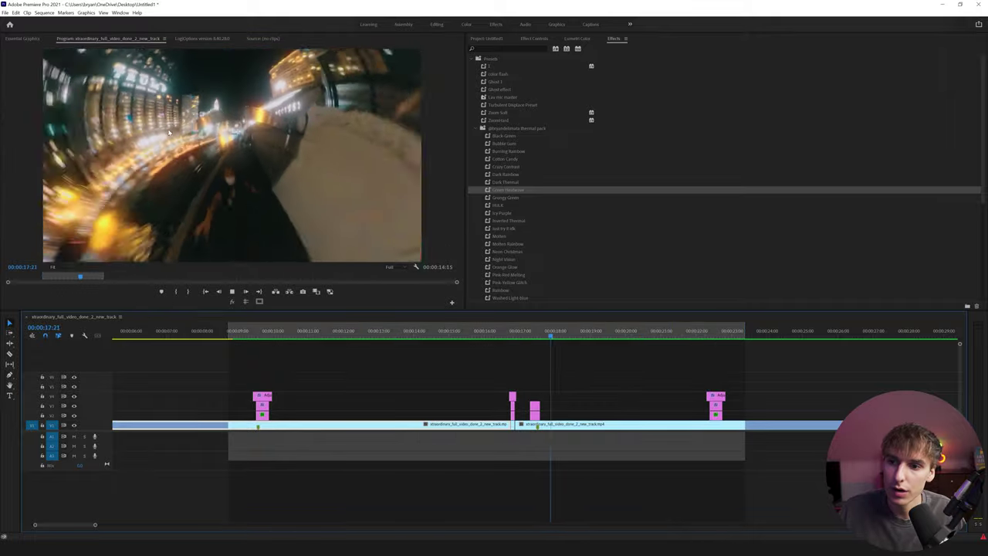
pyautogui.click(230, 331)
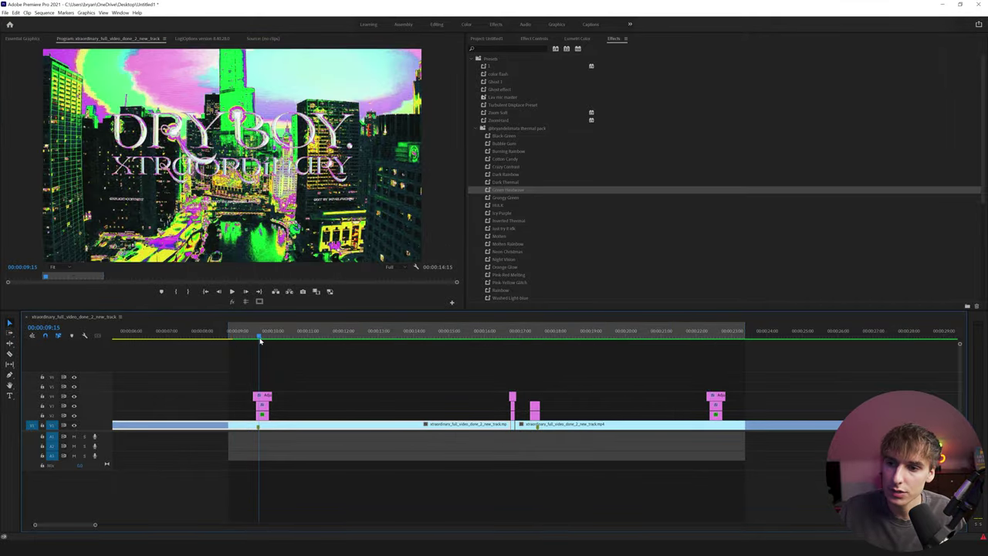
pyautogui.click(246, 301)
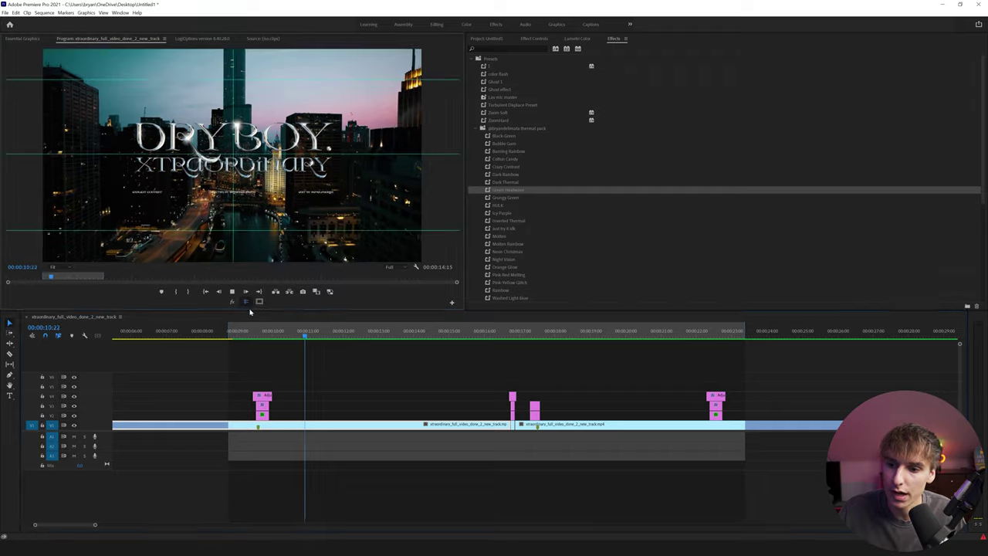
pyautogui.click(250, 332)
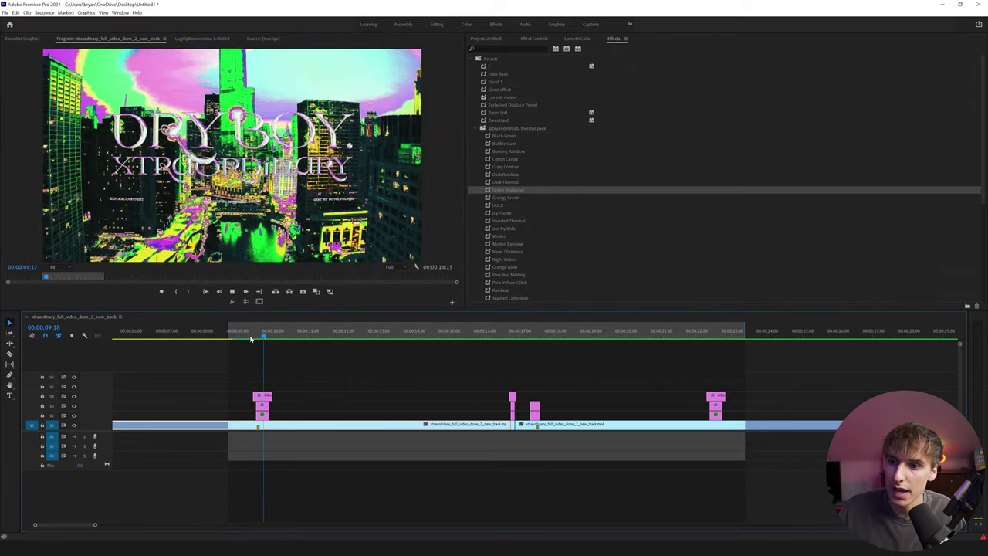
pyautogui.press('space')
pyautogui.click(506, 332)
pyautogui.press('space')
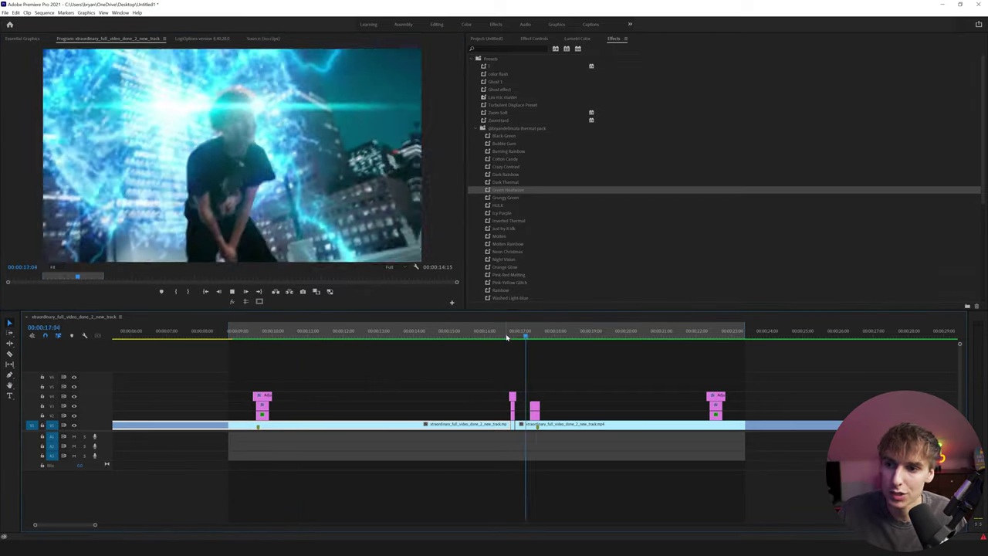
pyautogui.click(700, 332)
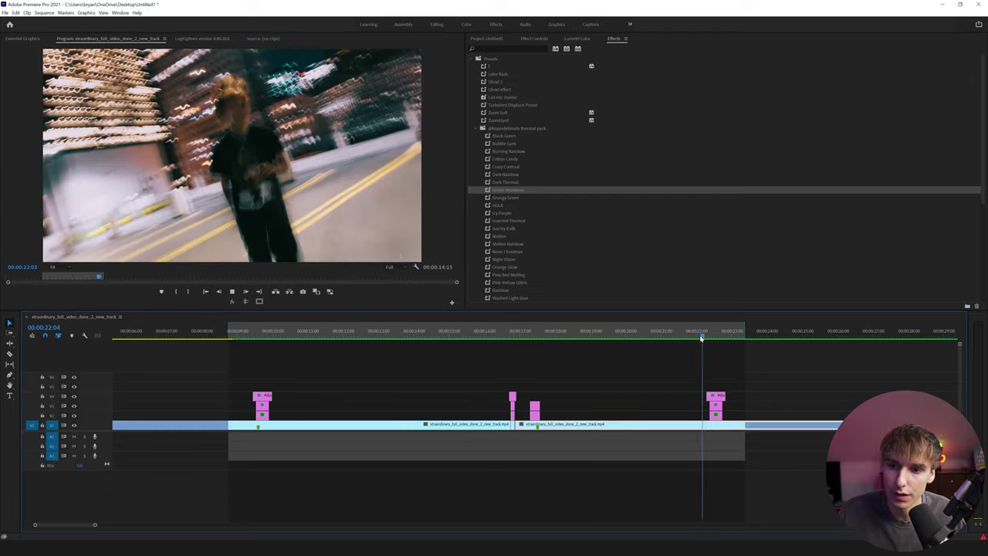